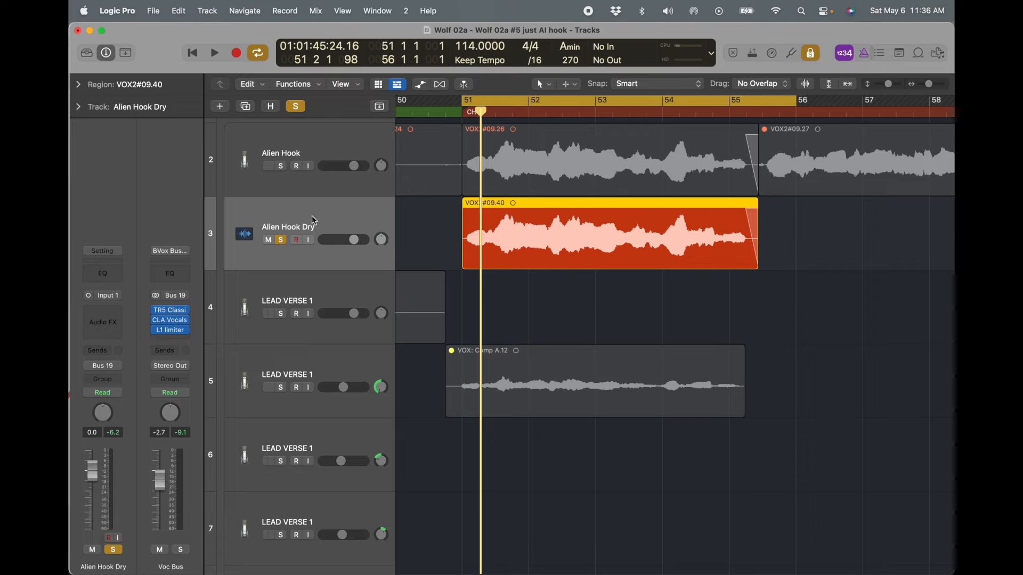
# Step: Play back the soloed Alien Hook Dry region from the start of the chorus
pyautogui.moveTo(436, 236); pyautogui.dragTo(504, 239)
pyautogui.press('space')
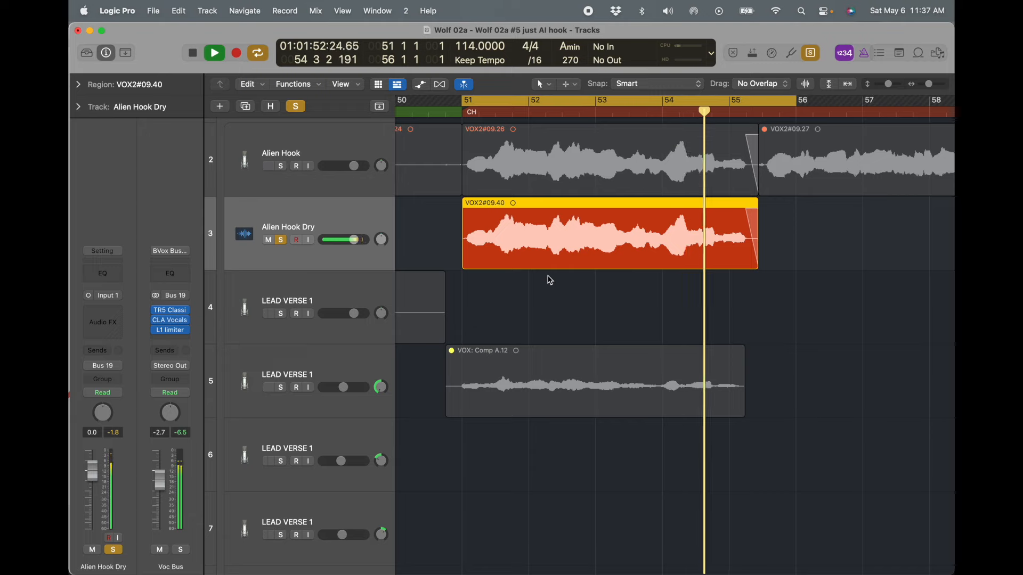
pyautogui.press('space')
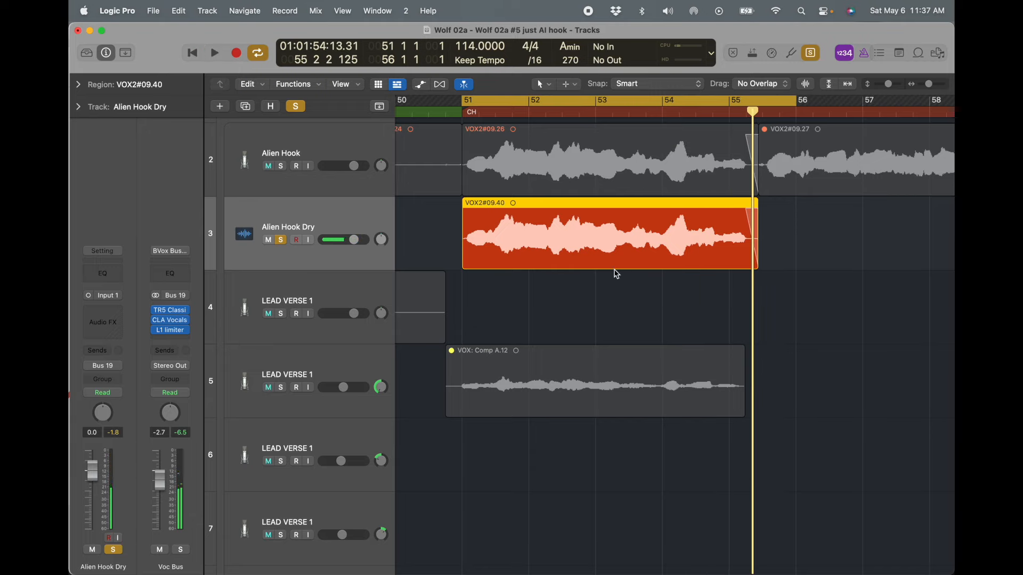
pyautogui.click(627, 296)
pyautogui.click(614, 269)
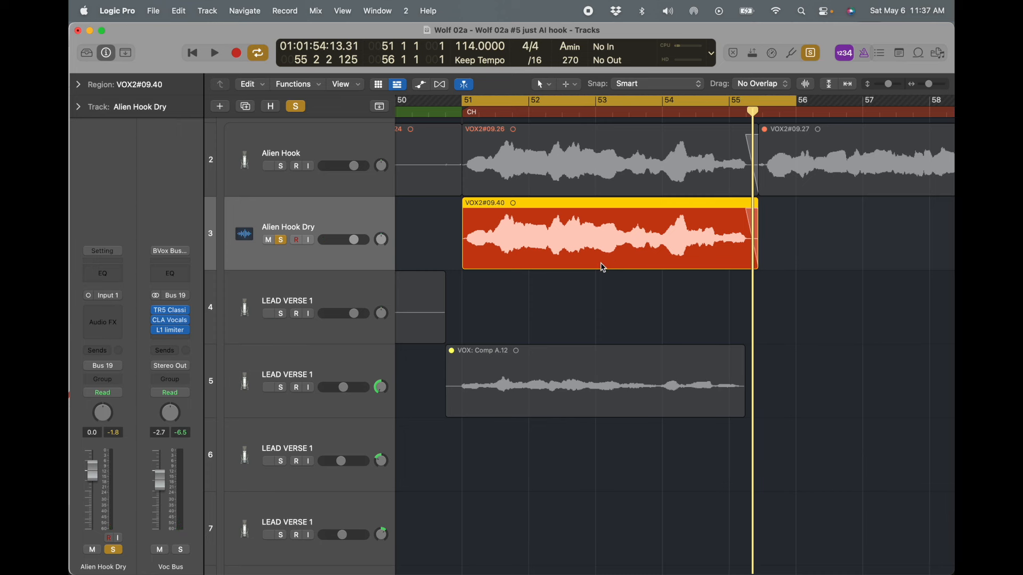
# Step: Audition the VOX: Comp A.14 chorus region on the VOCODER low1 track in solo
pyautogui.keyDown('ctrl'); pyautogui.keyDown('alt'); pyautogui.click(607, 295); pyautogui.keyUp('alt'); pyautogui.keyUp('ctrl')
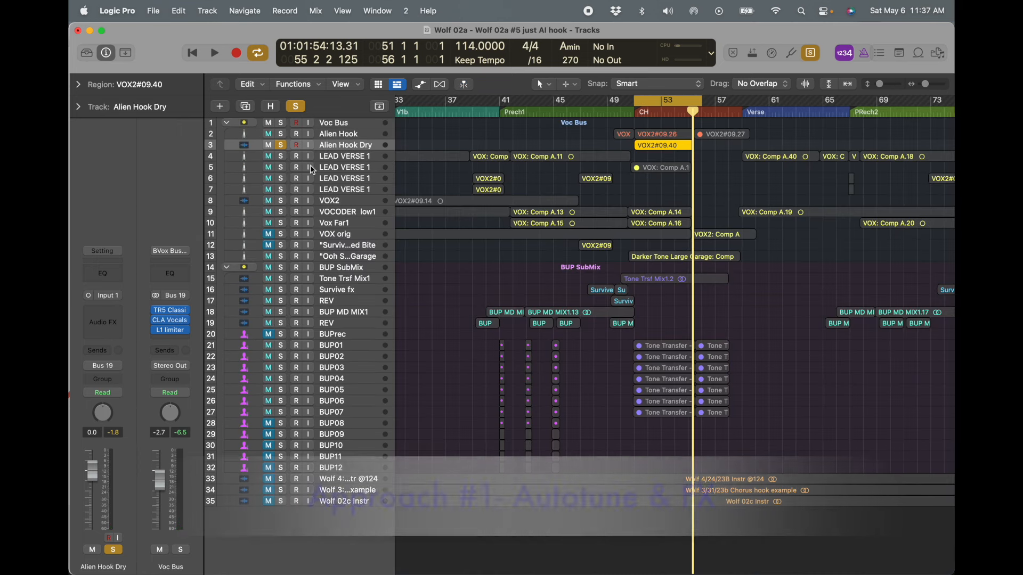
pyautogui.moveTo(602, 155); pyautogui.dragTo(778, 306)
pyautogui.click(554, 314)
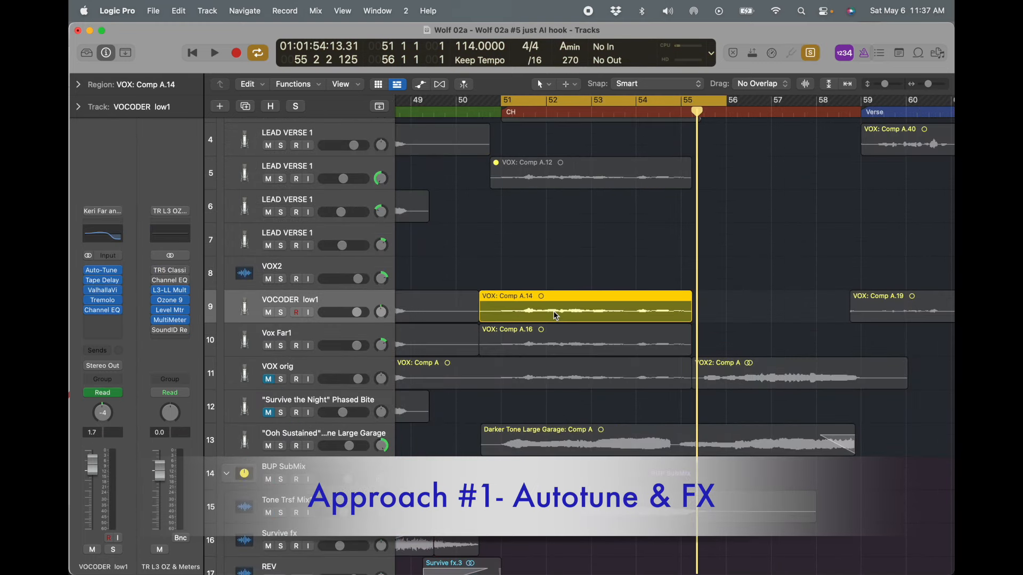
pyautogui.press('space')
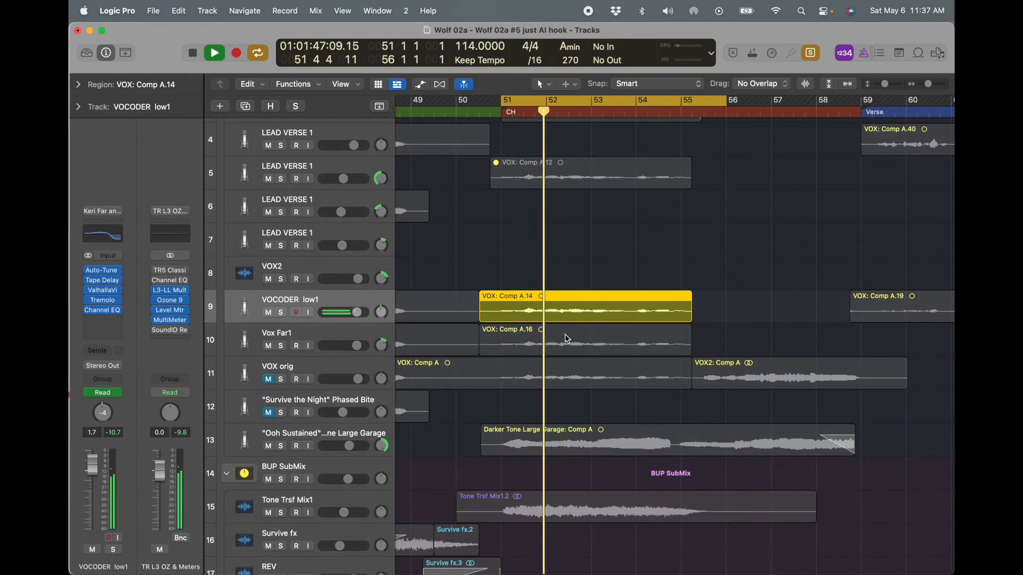
pyautogui.press('space')
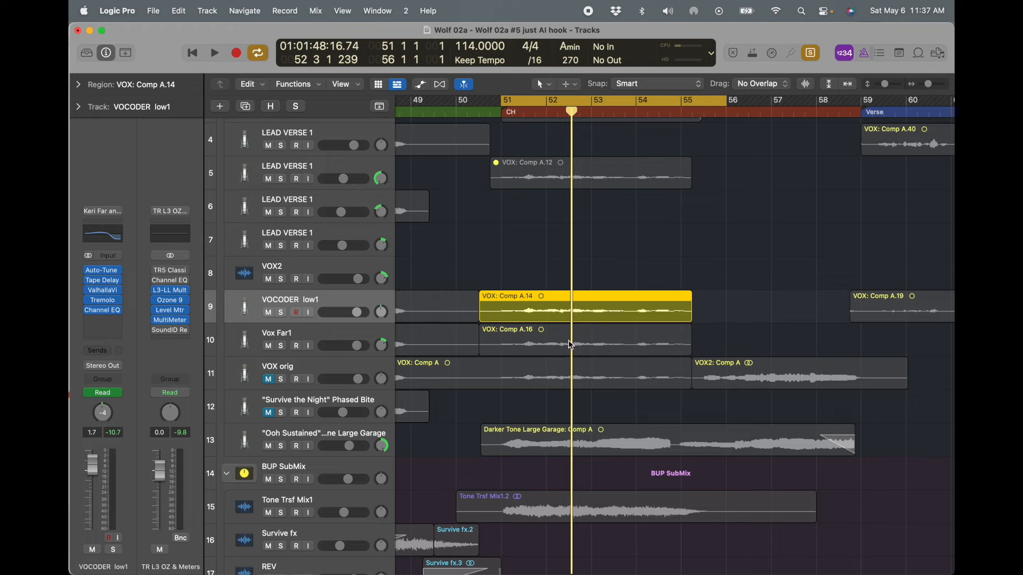
# Step: Audition the Vox Far1 chorus region in solo, both alone and together with the LEAD VERSE 1 and VOCODER low1 regions
pyautogui.click(571, 345)
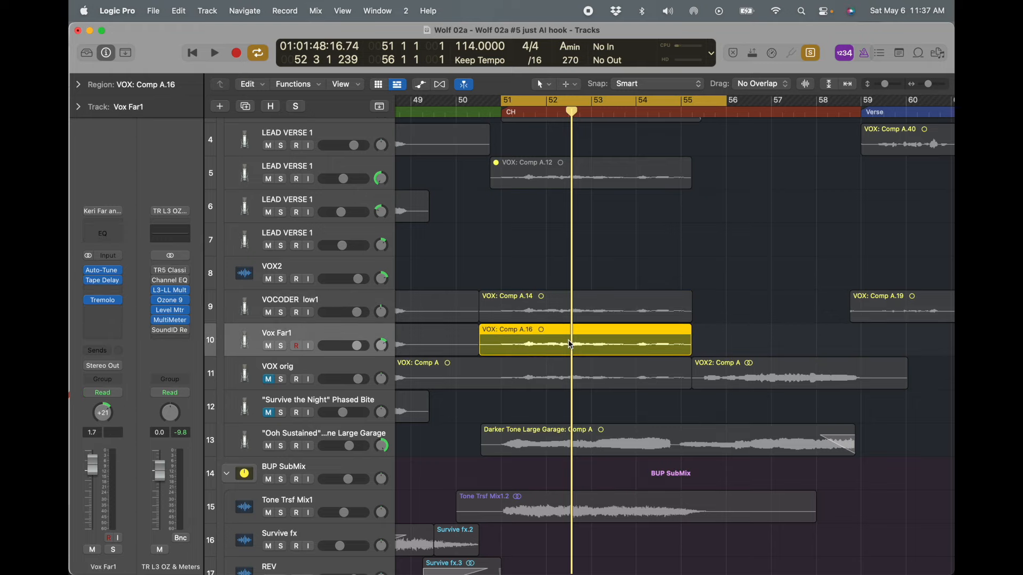
pyautogui.press('space')
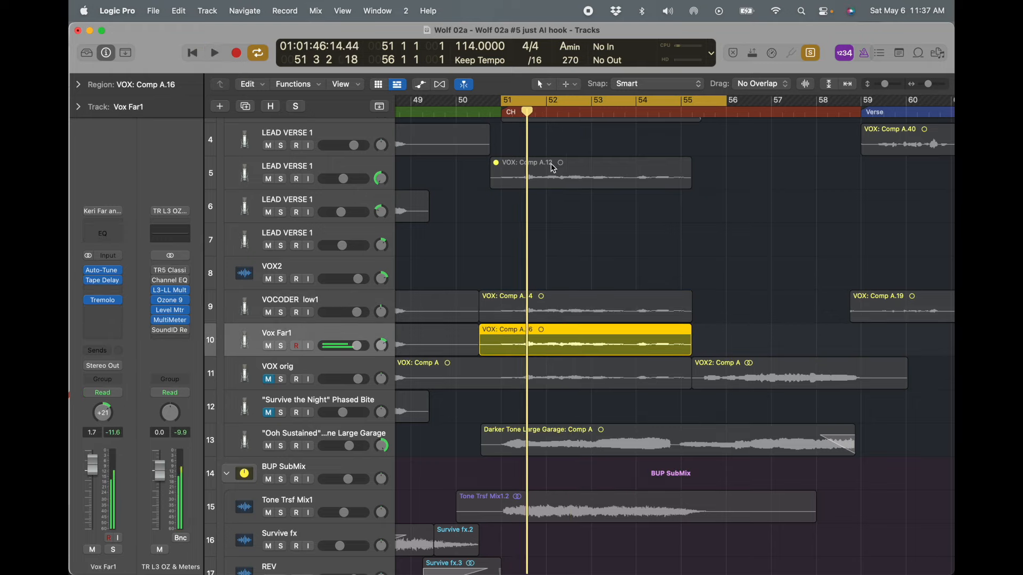
pyautogui.click(552, 169)
pyautogui.moveTo(558, 149); pyautogui.dragTo(584, 339)
pyautogui.press('space')
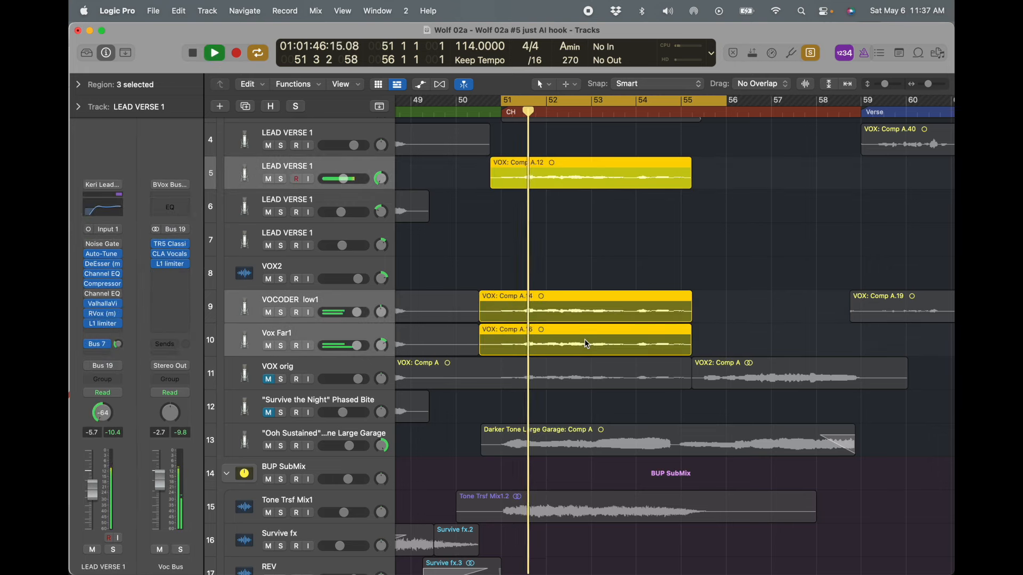
pyautogui.press('space')
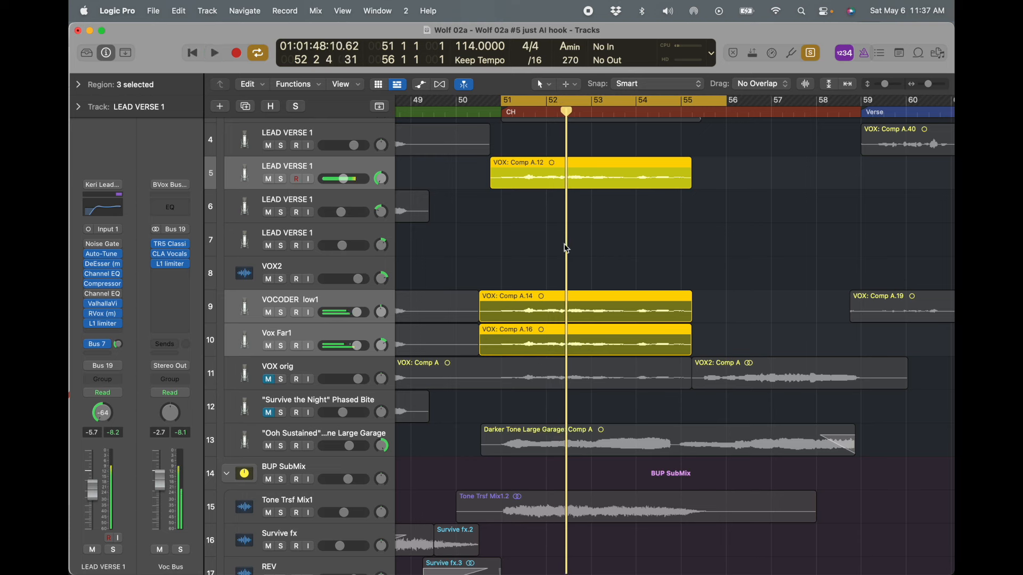
# Step: Turn off soloing, select the Alien Hook Dry chorus region, and switch to the Tone Transfer page in Chrome
pyautogui.click(598, 235)
pyautogui.scroll(2, 598, 235)
pyautogui.scroll(2, 597, 235)
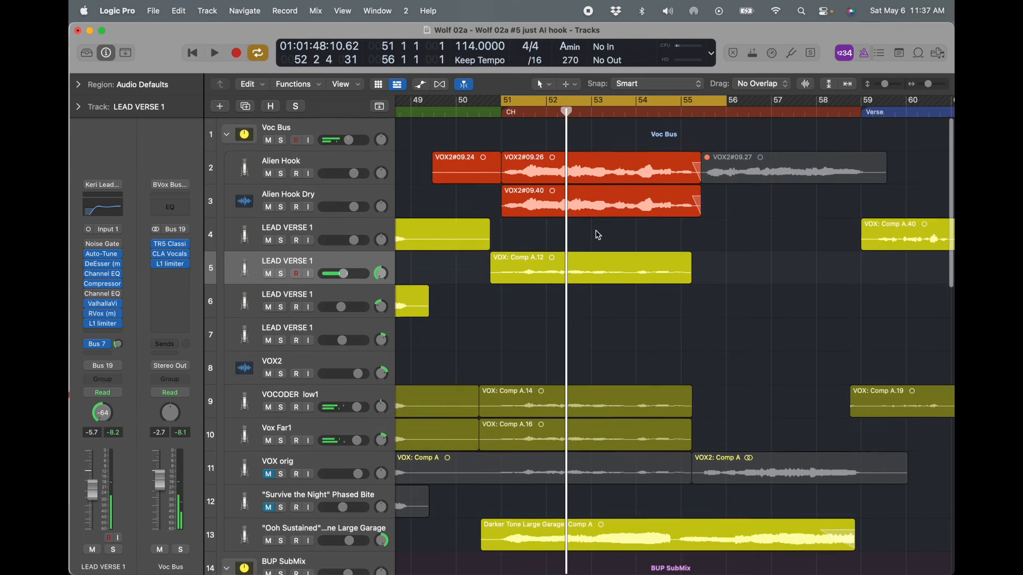
pyautogui.click(585, 201)
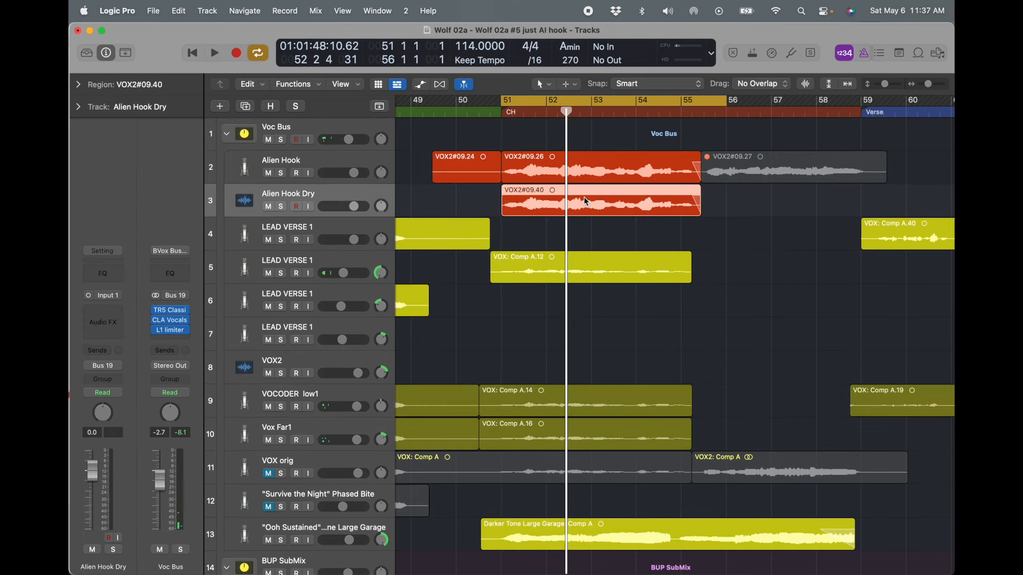
pyautogui.press('super+Tab')
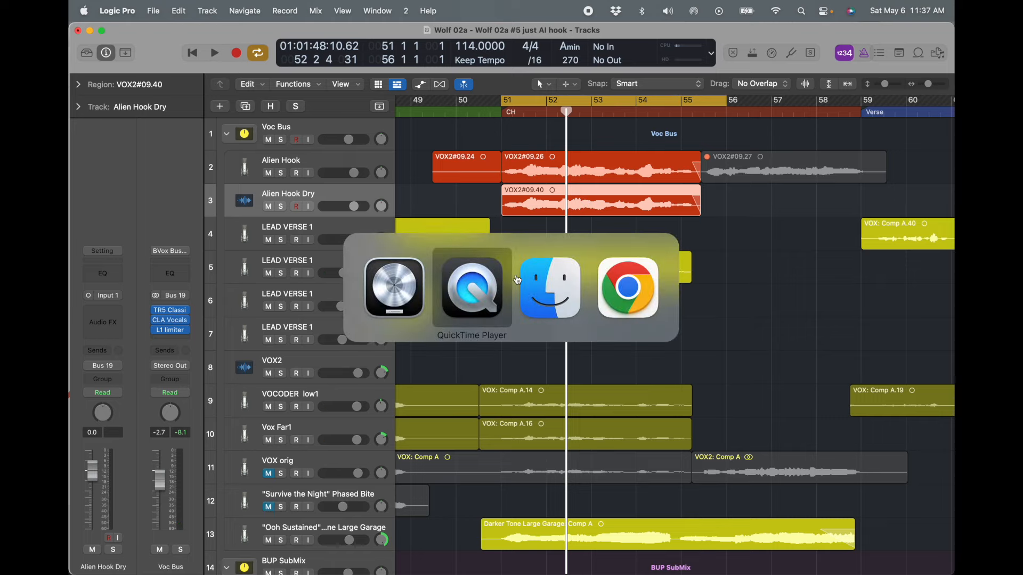
pyautogui.click(633, 281)
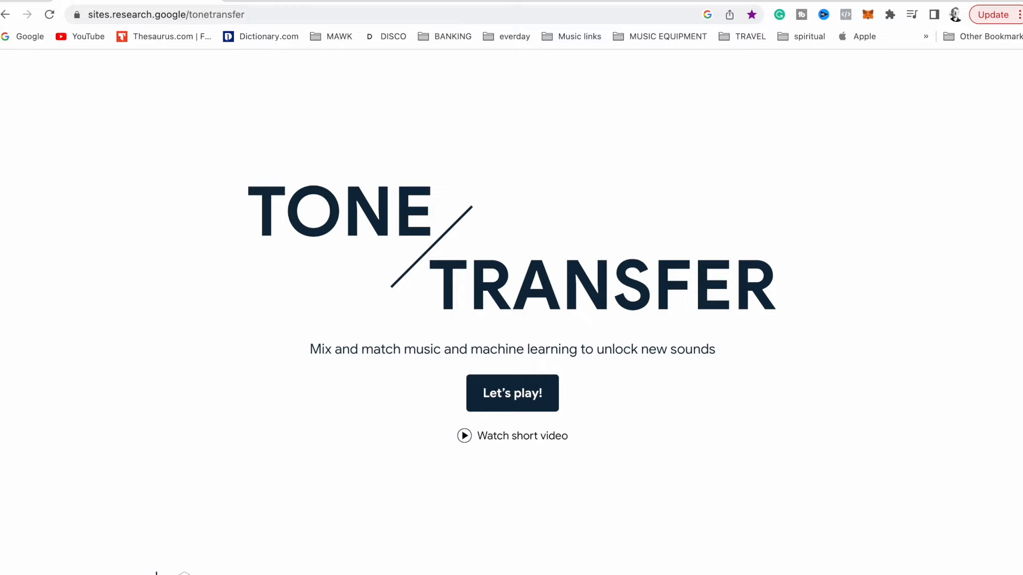
pyautogui.click(303, 1)
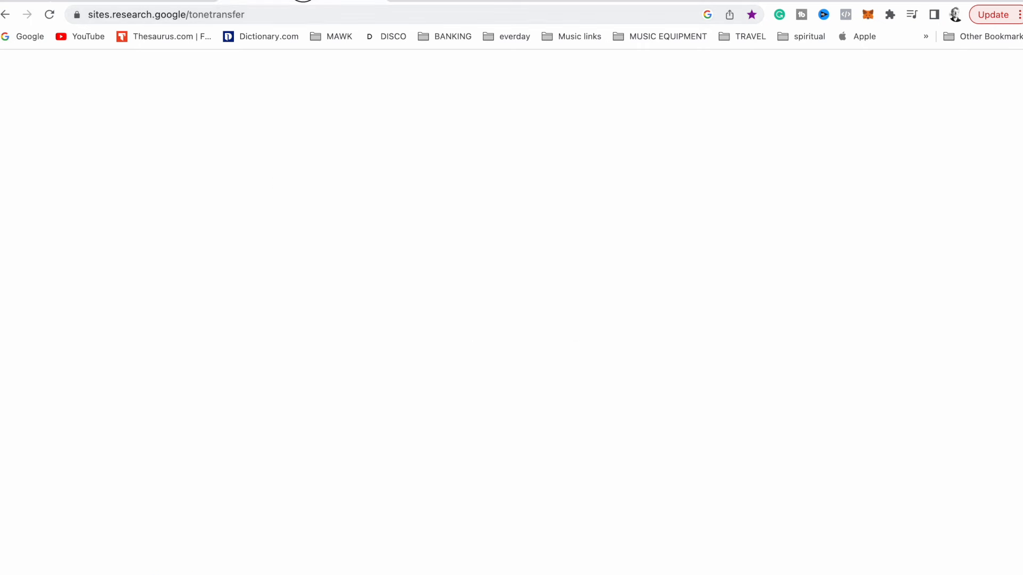
# Step: Play the Acapella singing sample and compare its Flute, Saxophone and Trumpet transformations
pyautogui.click(73, 169)
pyautogui.click(37, 512)
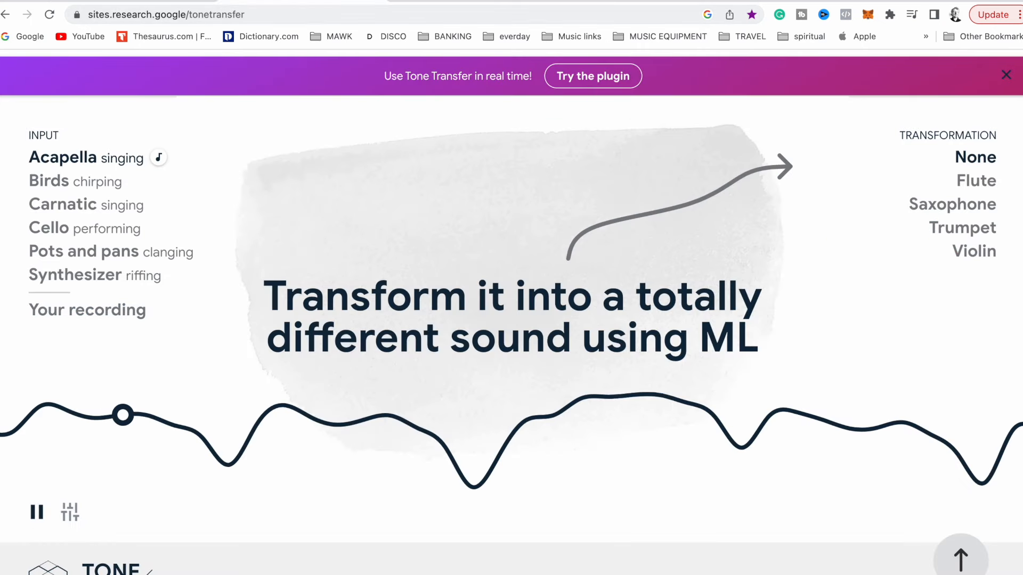
pyautogui.click(977, 184)
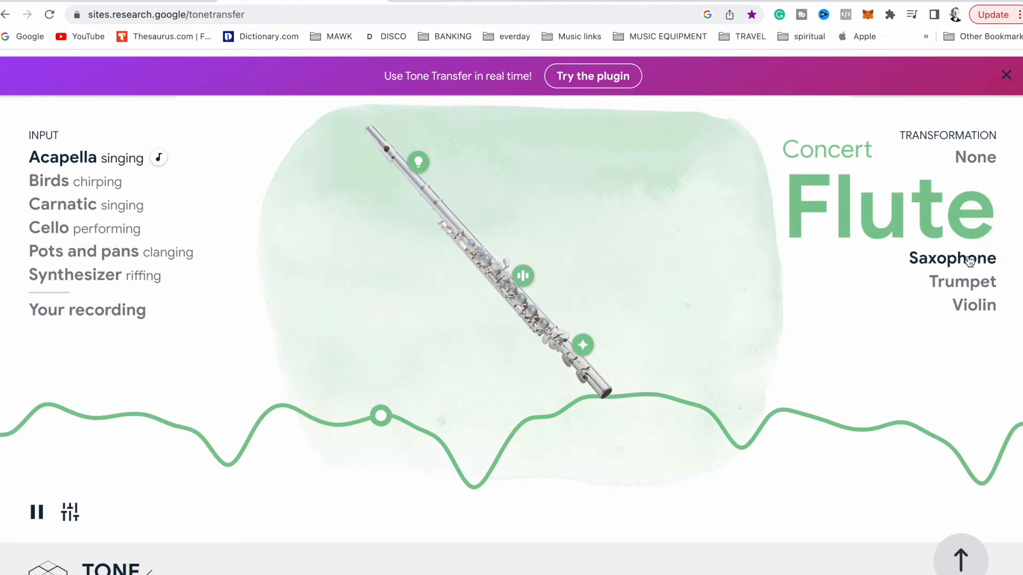
pyautogui.click(970, 261)
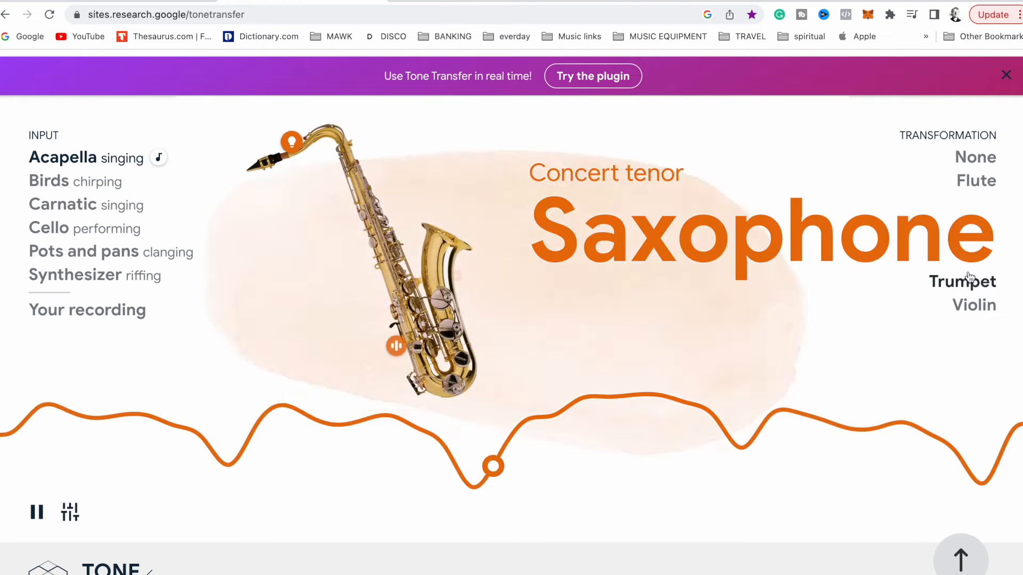
pyautogui.click(977, 226)
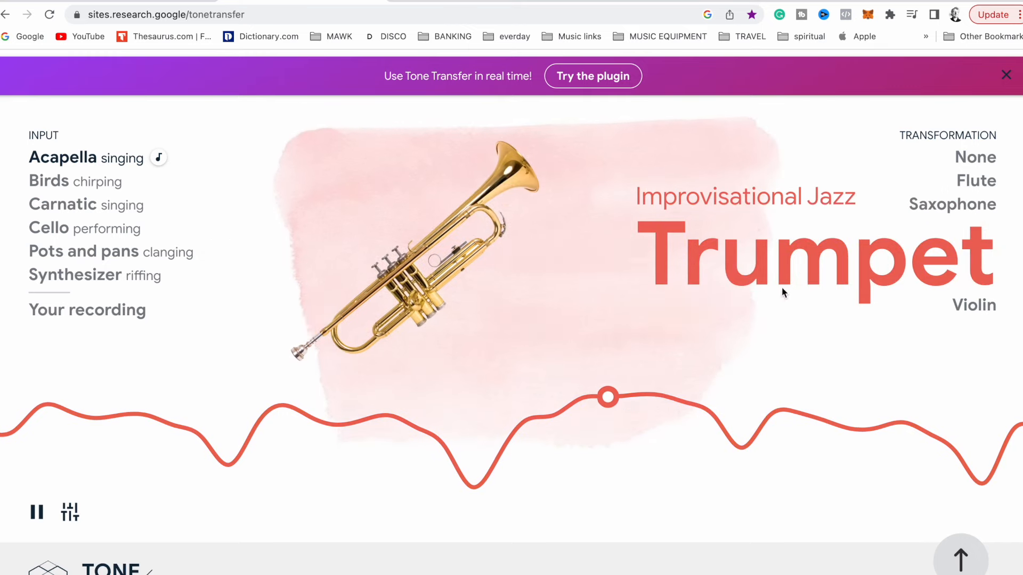
pyautogui.click(36, 513)
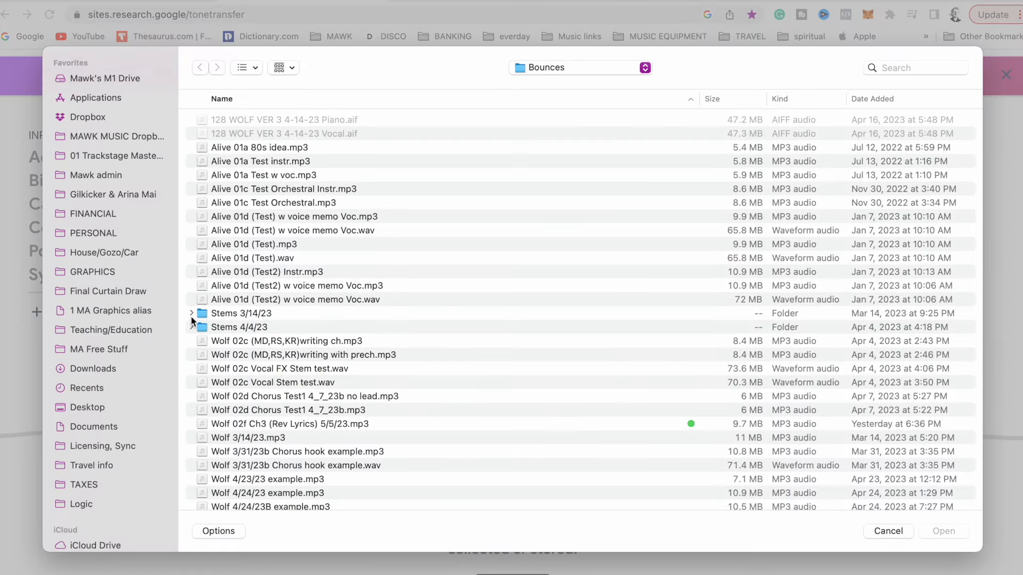
# Step: Upload Wolf Alien Hook dry1.wav from the Bounces folder as the input recording and preview it
pyautogui.scroll(-3, 220, 333)
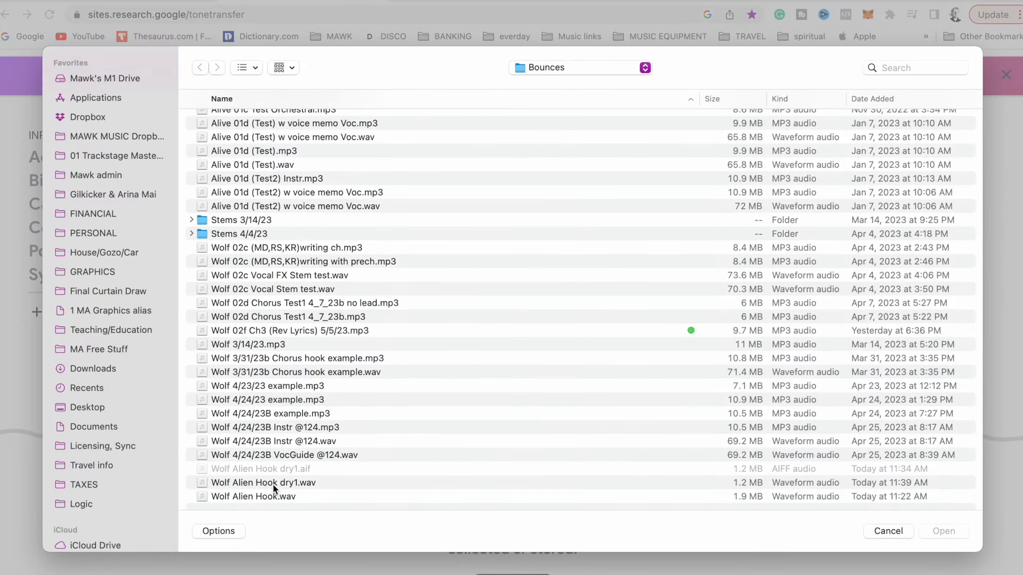
pyautogui.click(296, 482)
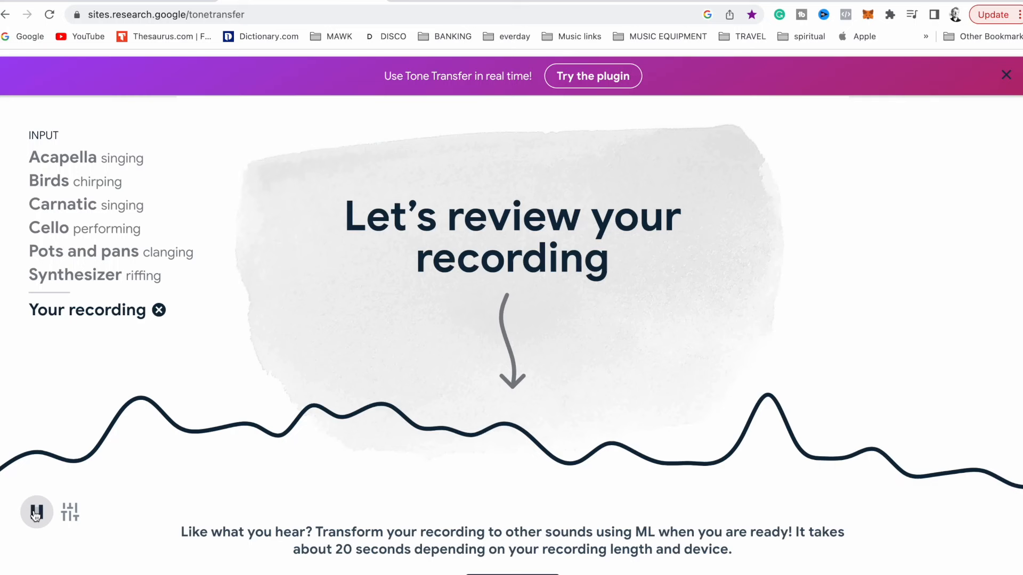
pyautogui.click(37, 513)
pyautogui.click(37, 513)
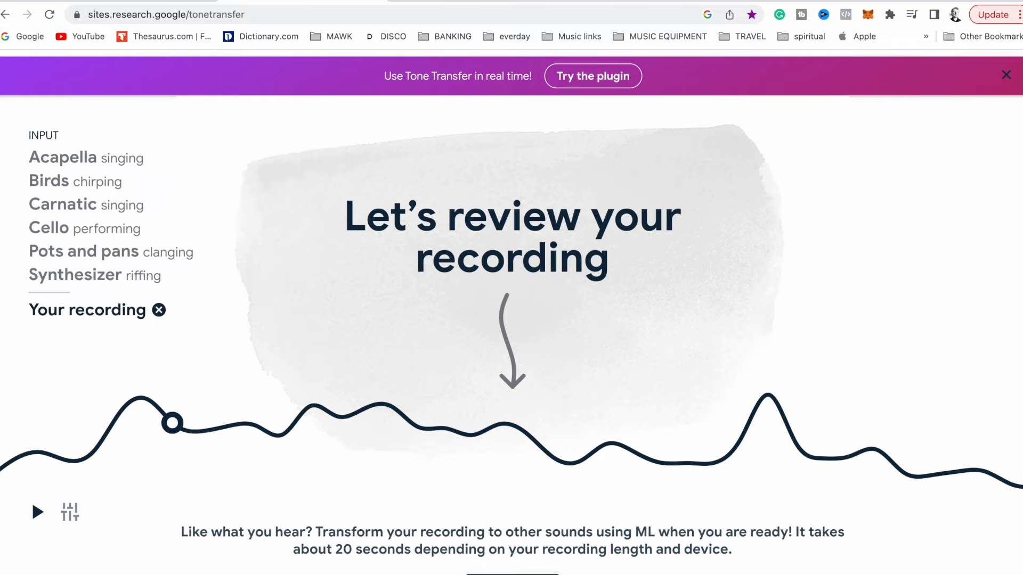
# Step: Transform the uploaded recording and audition its Flute version
pyautogui.click(512, 574)
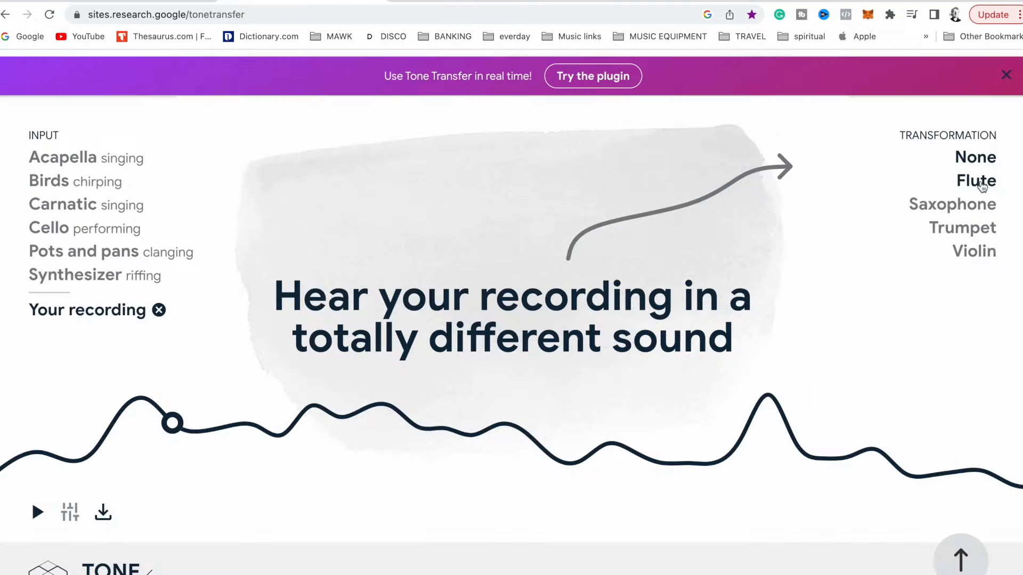
pyautogui.click(982, 184)
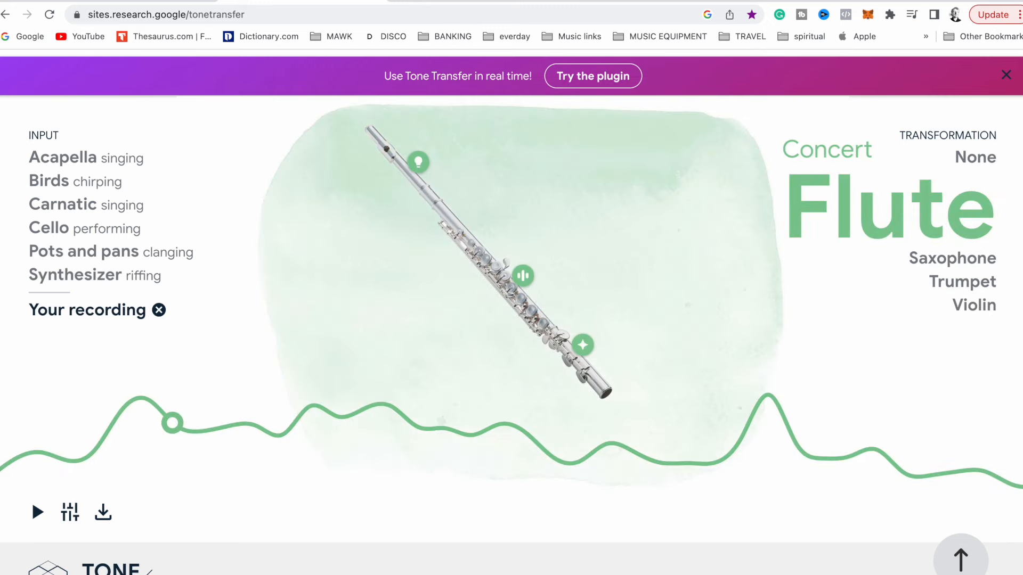
pyautogui.click(37, 513)
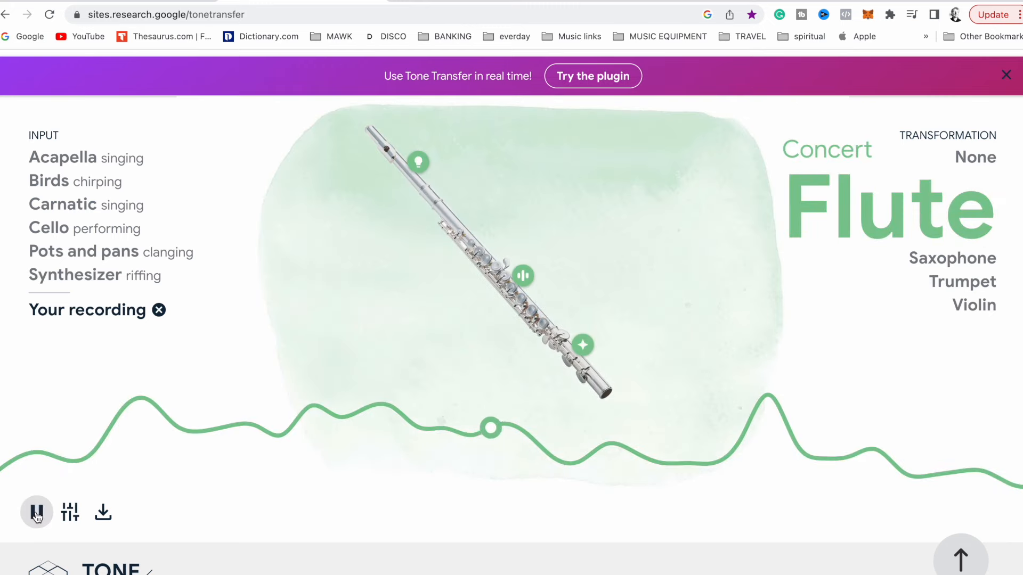
pyautogui.click(37, 513)
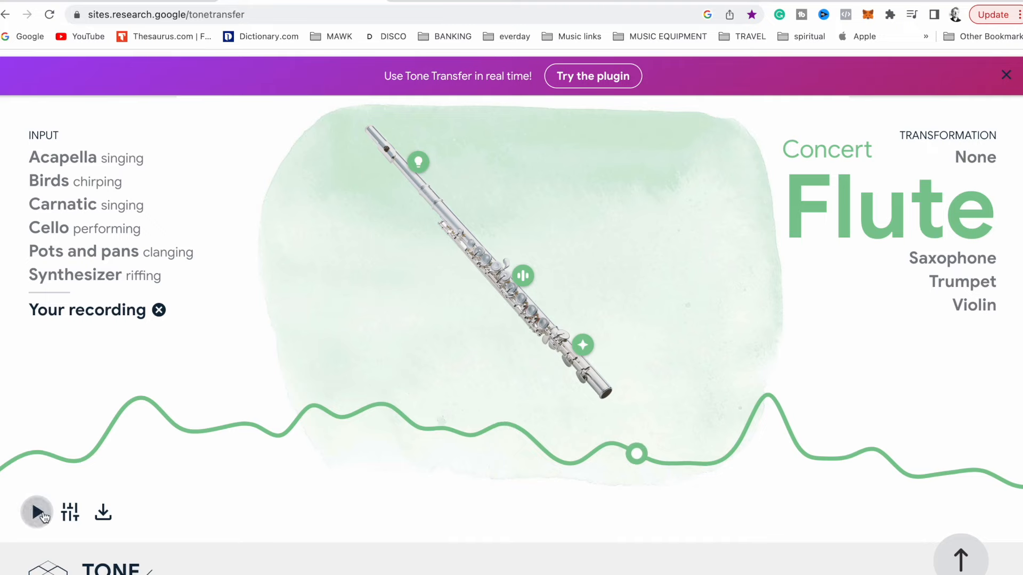
# Step: Set the flute output's Octave to 1 and audition the adjusted result
pyautogui.click(71, 513)
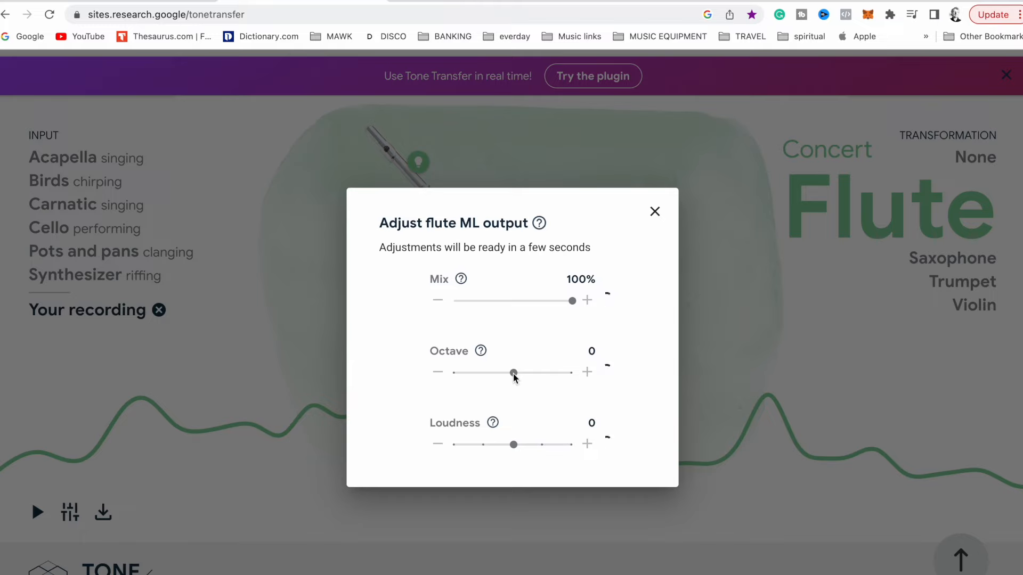
pyautogui.click(588, 372)
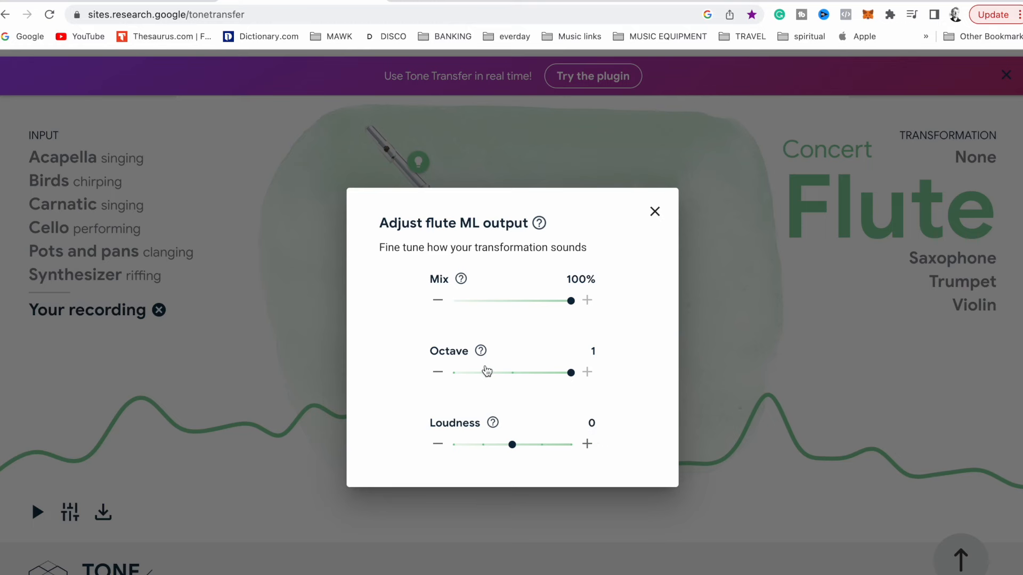
pyautogui.click(692, 351)
pyautogui.click(37, 513)
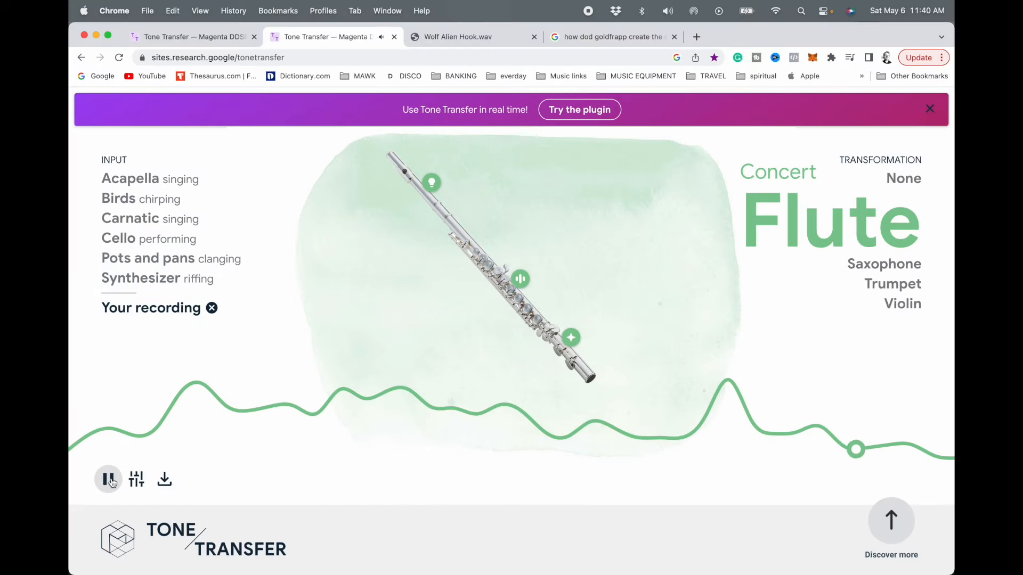
pyautogui.click(147, 437)
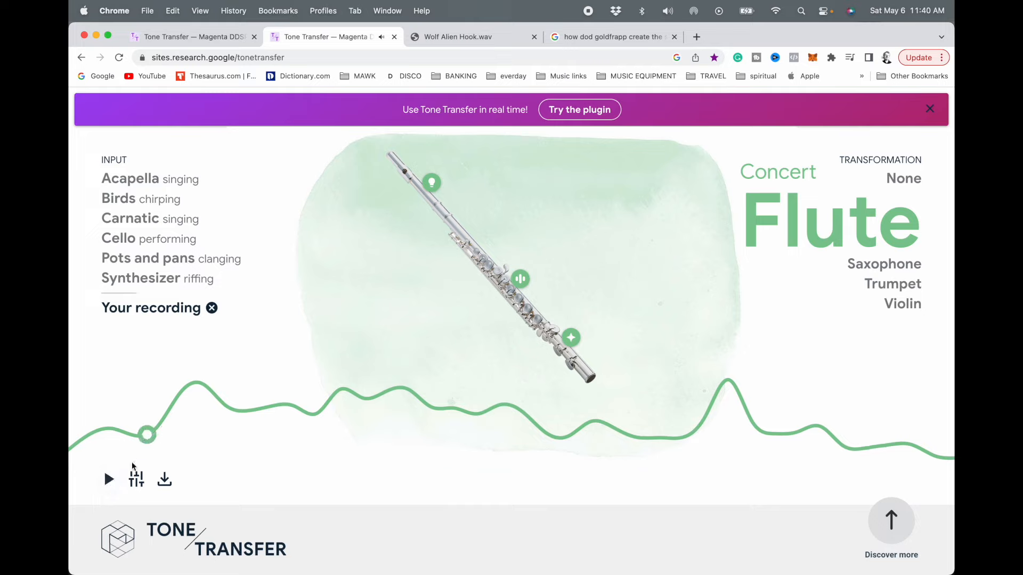
pyautogui.click(110, 480)
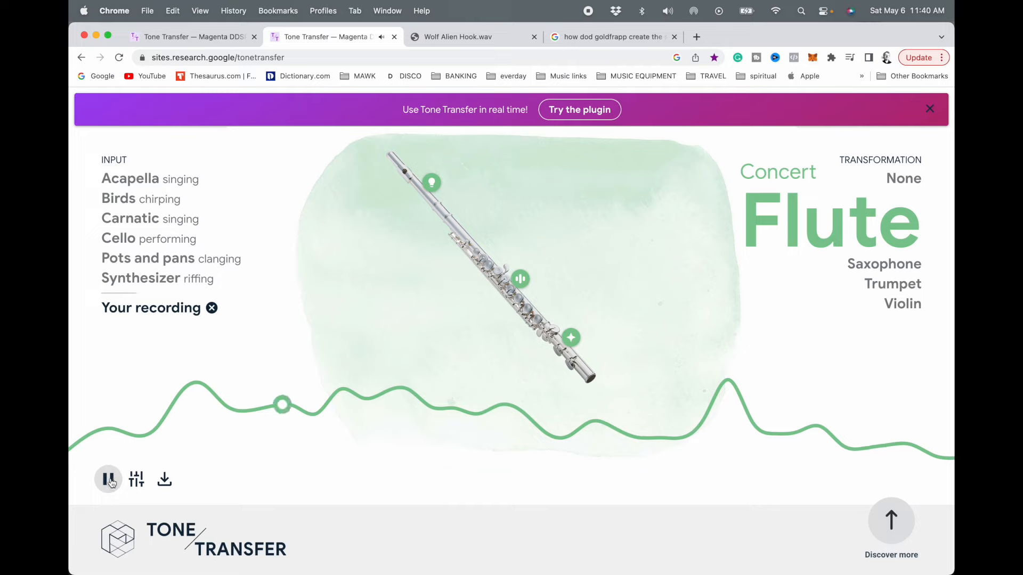
pyautogui.click(110, 481)
# Step: Apply the Saxophone transformation to the uploaded recording and audition it
pyautogui.click(898, 267)
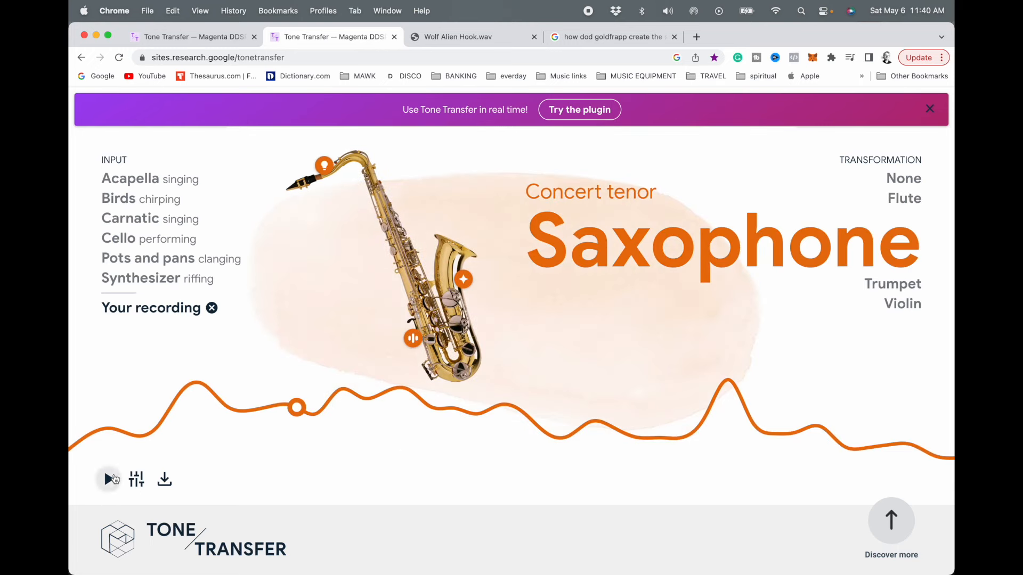
pyautogui.click(109, 481)
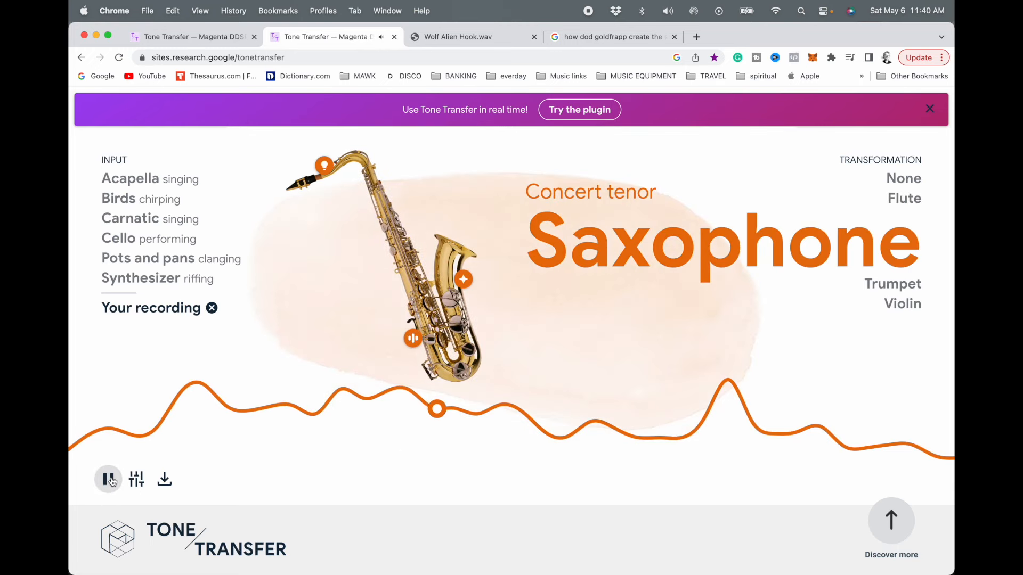
pyautogui.click(109, 480)
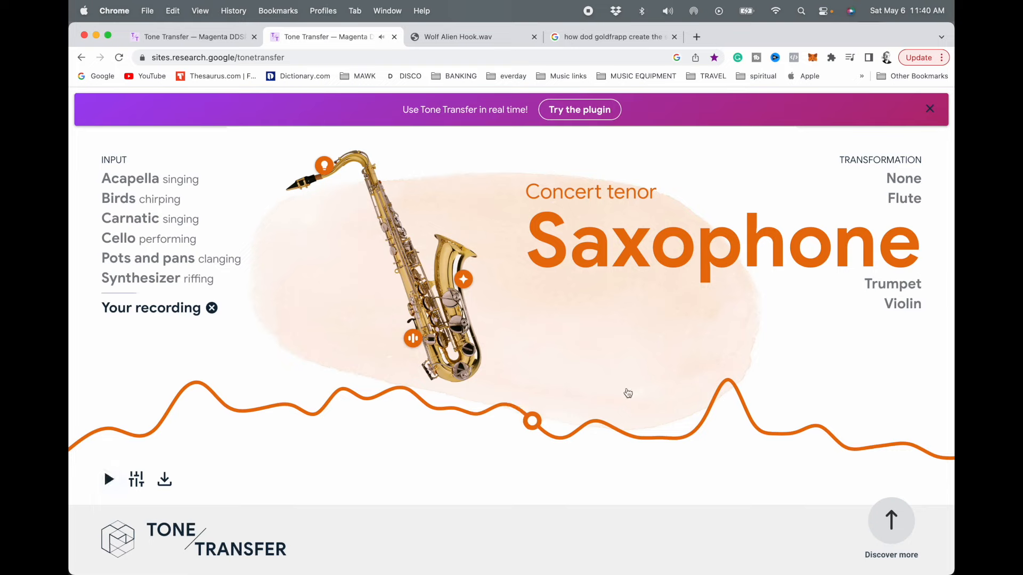
# Step: Switch to Logic Pro and focus on the chorus Tone Transfer regions on tracks BUP01 to BUP07
pyautogui.press('super+Tab')
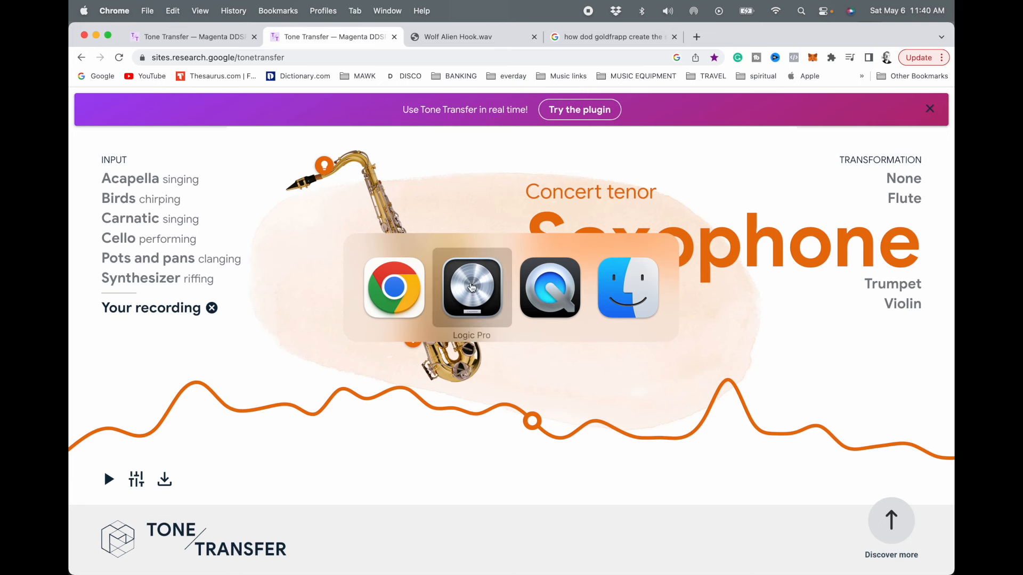
pyautogui.click(471, 288)
pyautogui.scroll(-10, 585, 305)
pyautogui.moveTo(478, 221); pyautogui.dragTo(571, 453)
pyautogui.press('f')
# Step: Play the Tone Transfer - Flute (1).1 region in solo and set BUP01's pan to -41
pyautogui.click(575, 238)
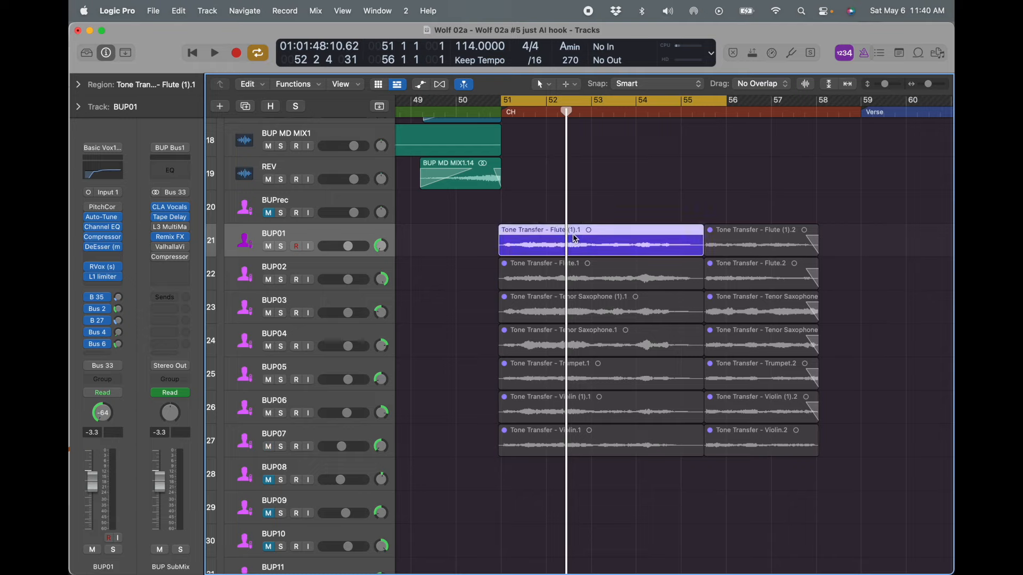
pyautogui.hotkey('ctrl', 's')
pyautogui.press('space')
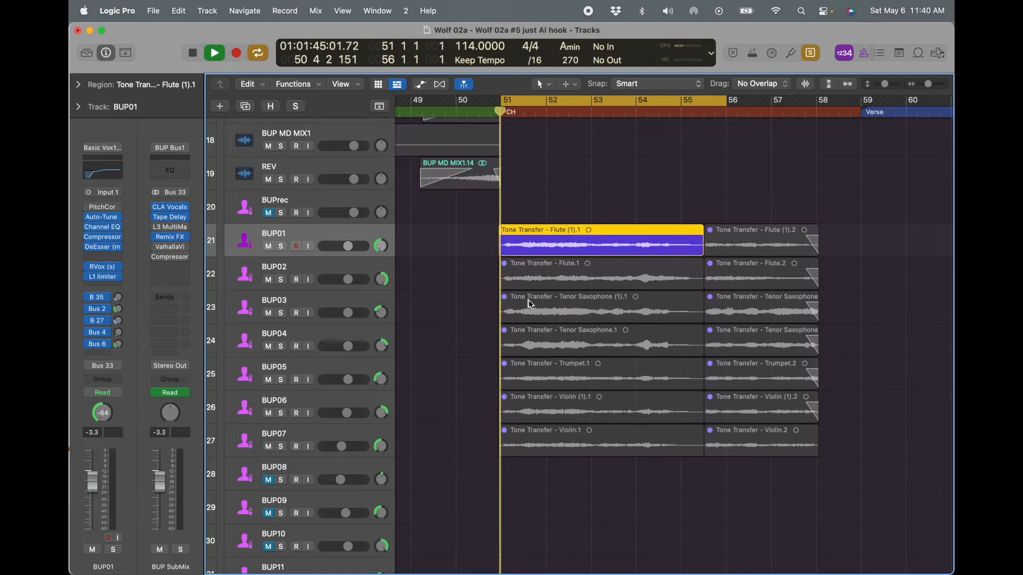
pyautogui.moveTo(381, 246)
pyautogui.mouseDown()
pyautogui.moveTo(374, 223)
pyautogui.moveTo(374, 247)
pyautogui.mouseUp()
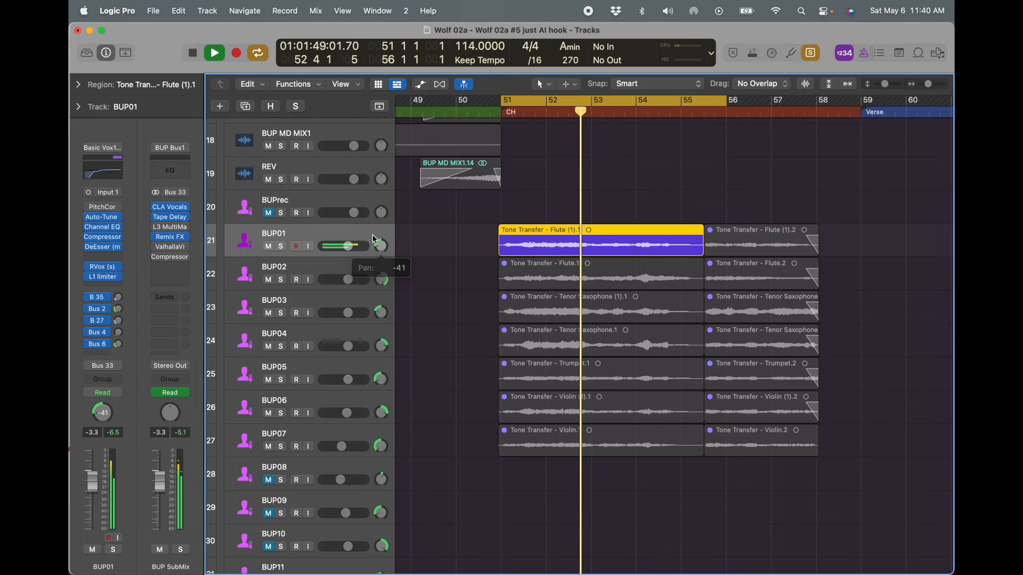
pyautogui.press('space')
# Step: Unmute the Flute.1 region on BUP02 and audition it alone and together with Flute (1).1
pyautogui.click(471, 276)
pyautogui.click(538, 276)
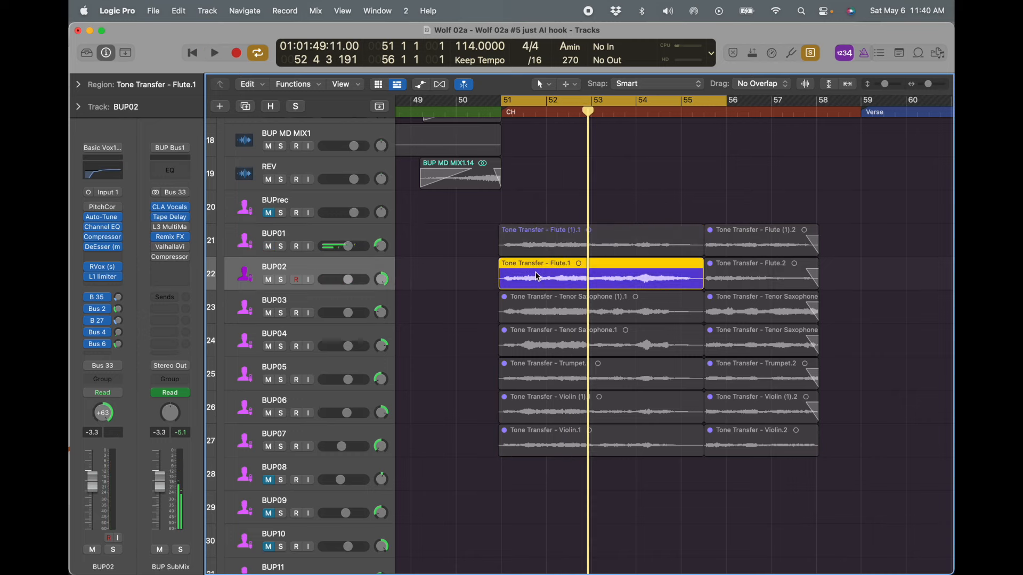
pyautogui.press('space')
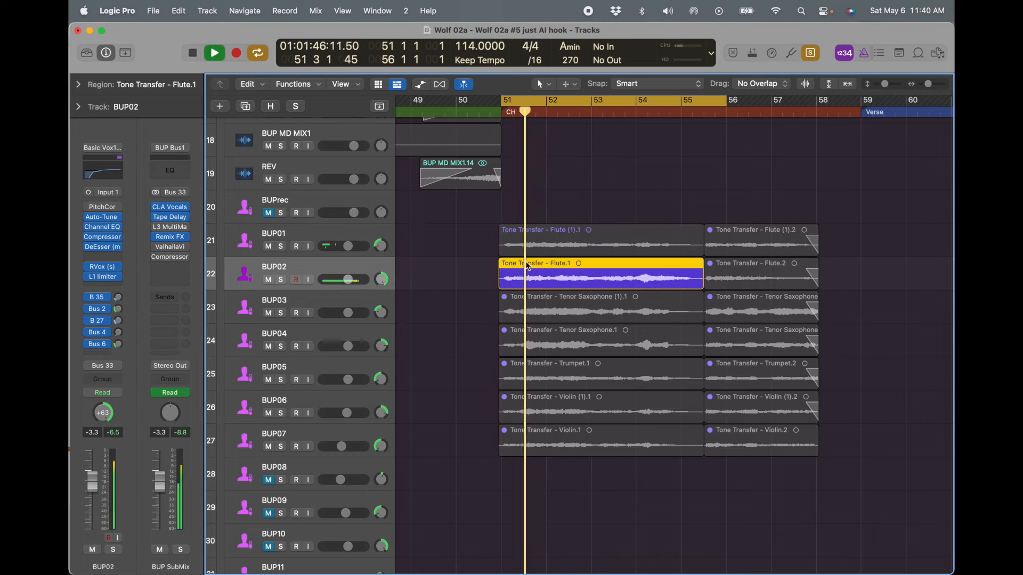
pyautogui.press('space')
pyautogui.moveTo(472, 229); pyautogui.dragTo(538, 269)
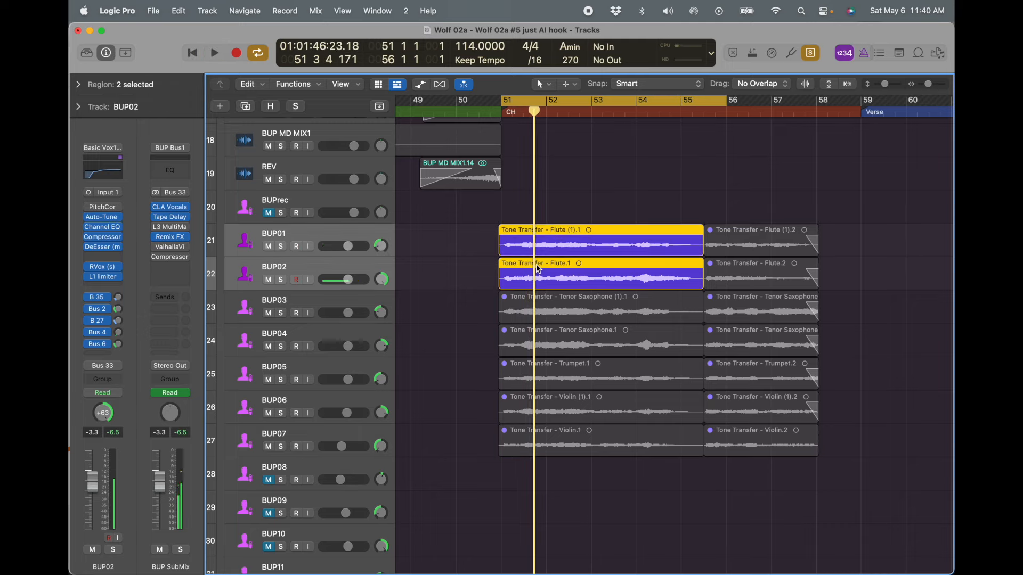
pyautogui.press('space')
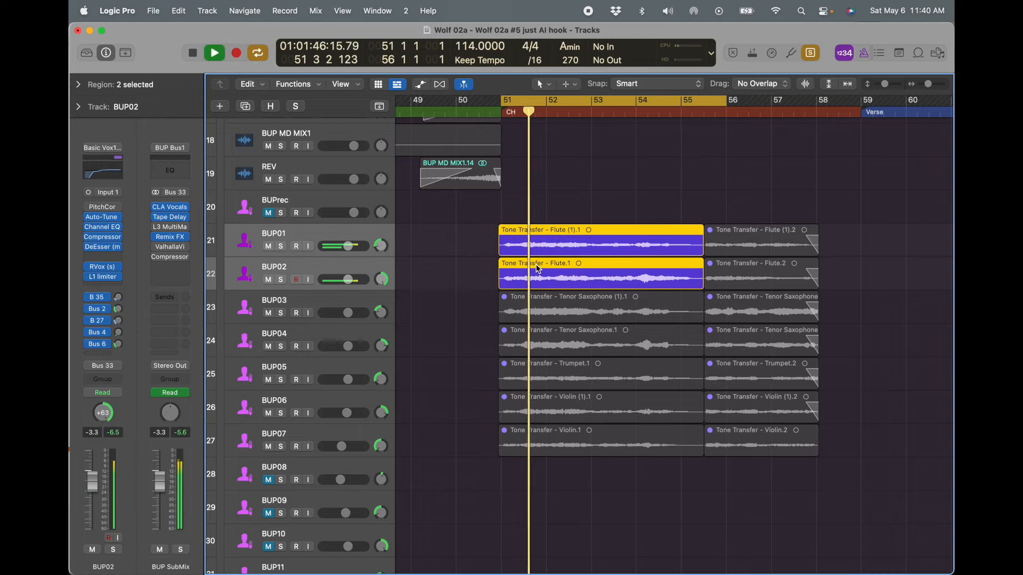
pyautogui.press('space')
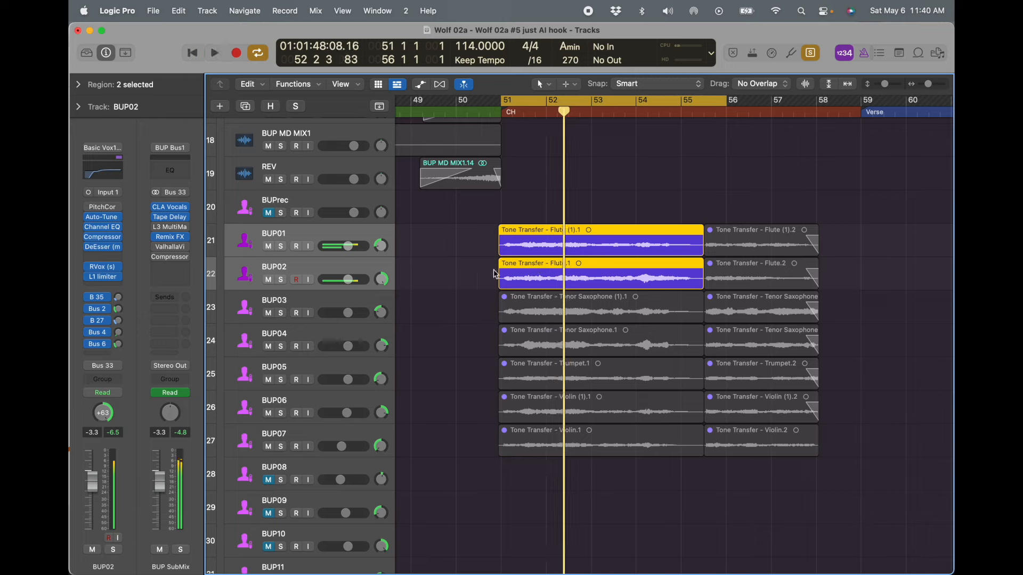
# Step: Unmute and audition the Tenor Saxophone regions on BUP03 and BUP04, followed by the Trumpet and Violin regions on BUP05 to BUP07
pyautogui.click(474, 274)
pyautogui.click(545, 303)
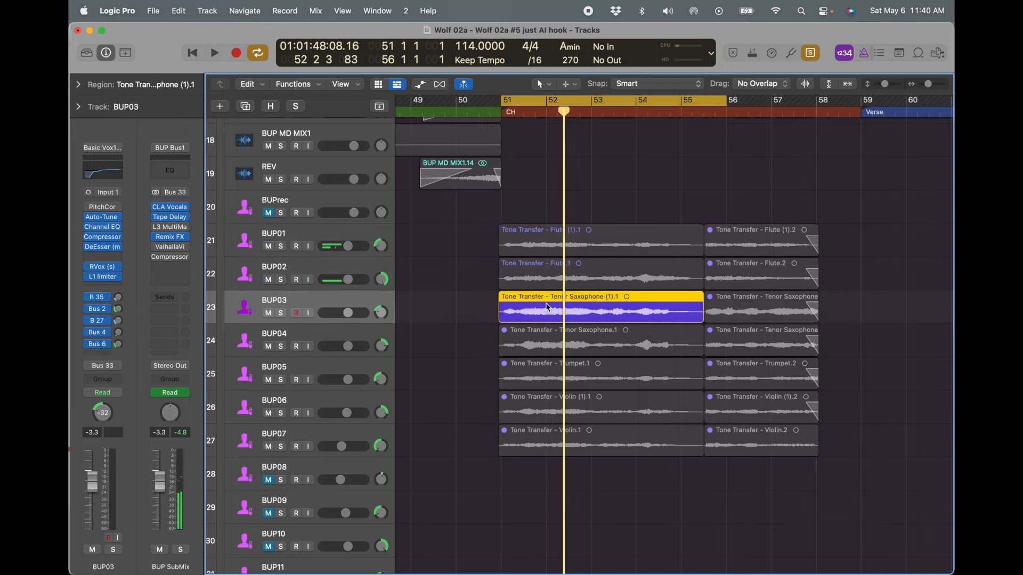
pyautogui.press('space')
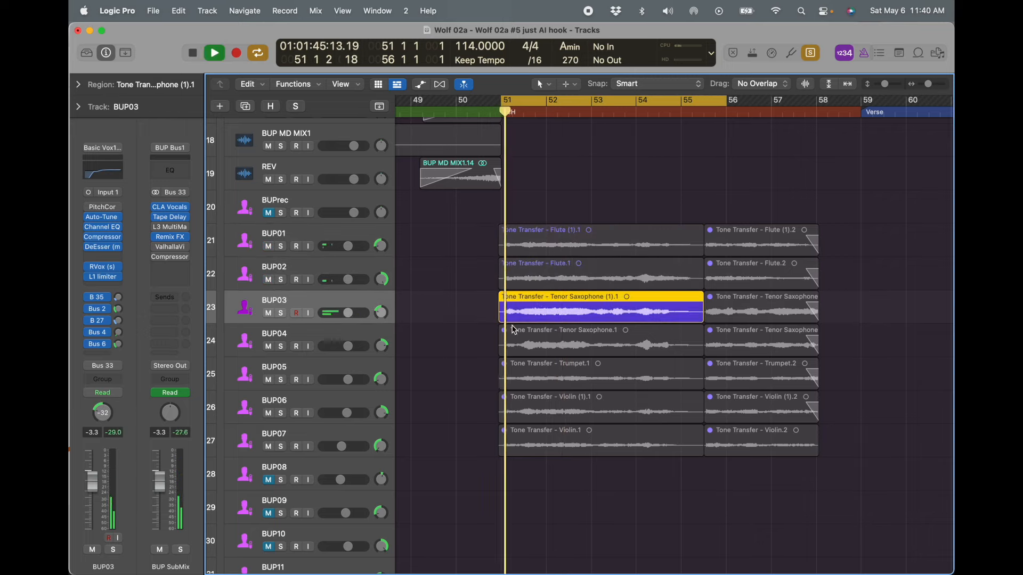
pyautogui.click(531, 347)
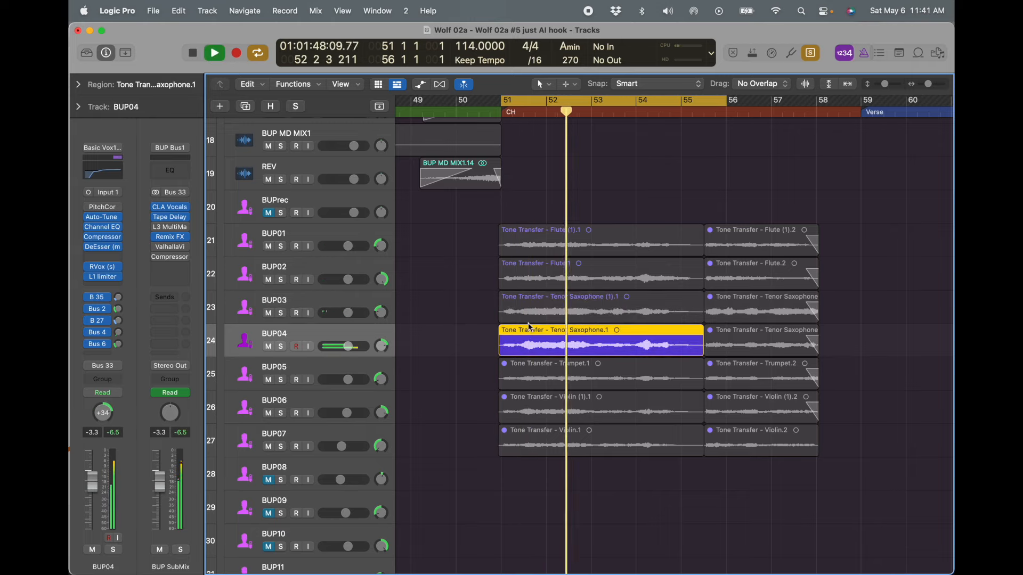
pyautogui.press('space')
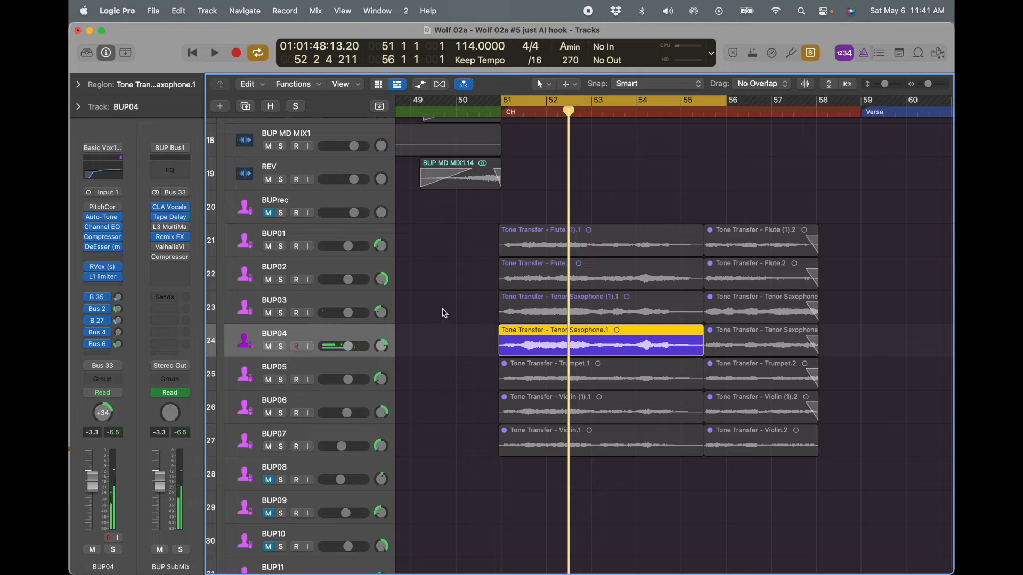
pyautogui.moveTo(445, 371); pyautogui.dragTo(531, 443)
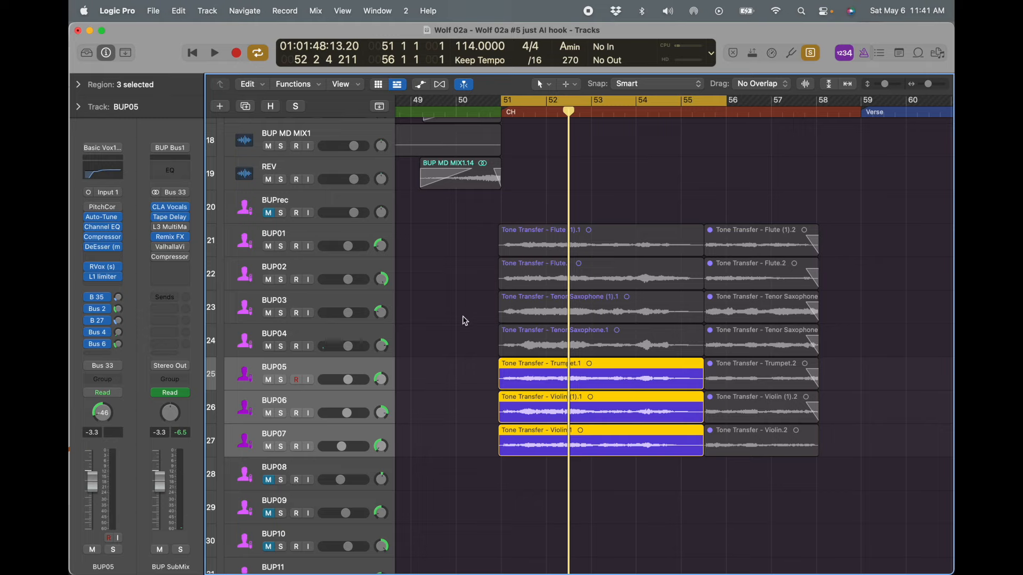
pyautogui.click(552, 500)
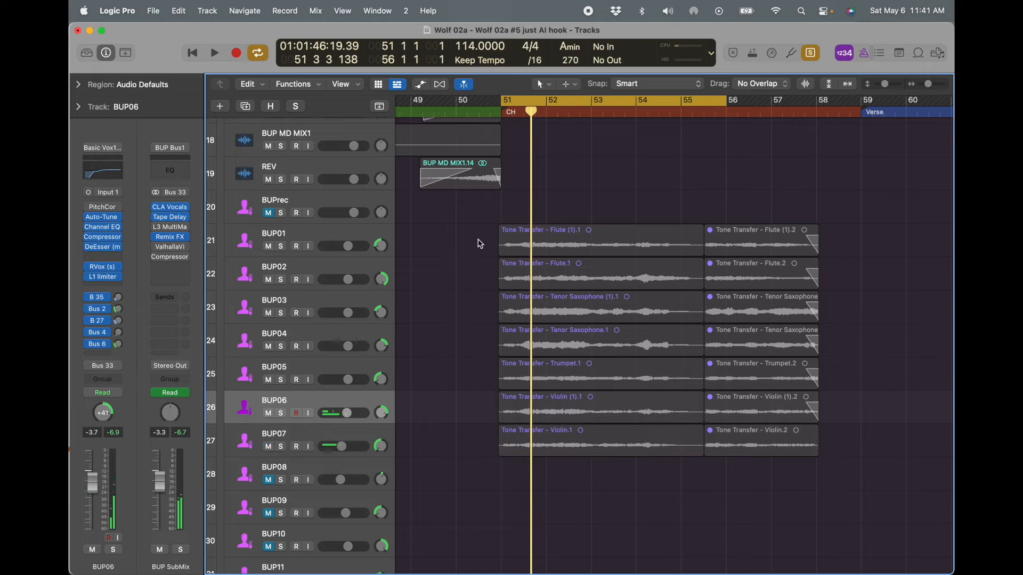
# Step: Audition Flute.1, Tenor Saxophone.1 and Violin.1 together in solo, and replay the blend with Flute (1).1 added
pyautogui.click(528, 277)
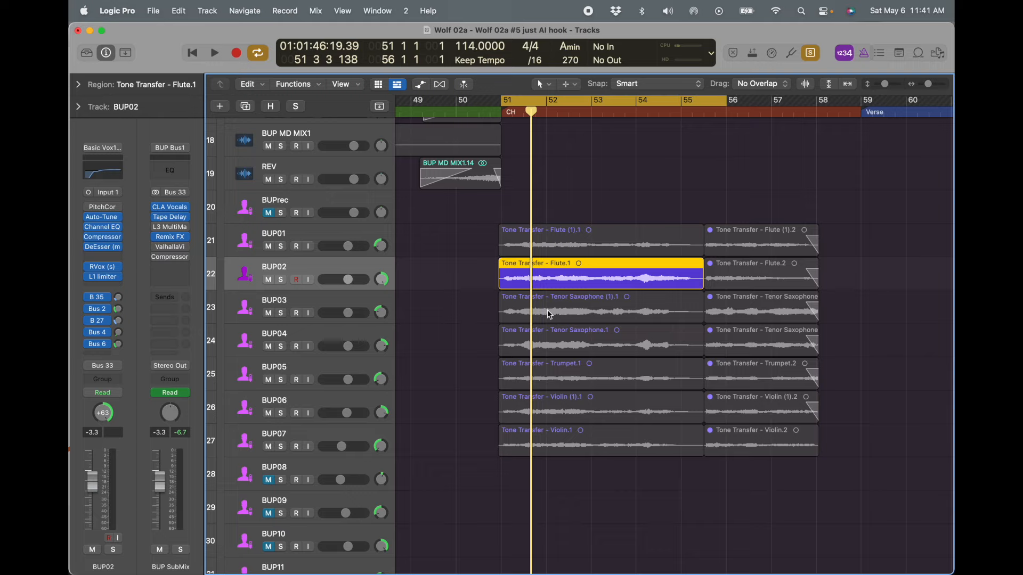
pyautogui.keyDown('shift'); pyautogui.click(553, 346); pyautogui.keyUp('shift')
pyautogui.keyDown('shift'); pyautogui.click(575, 445); pyautogui.keyUp('shift')
pyautogui.press('space')
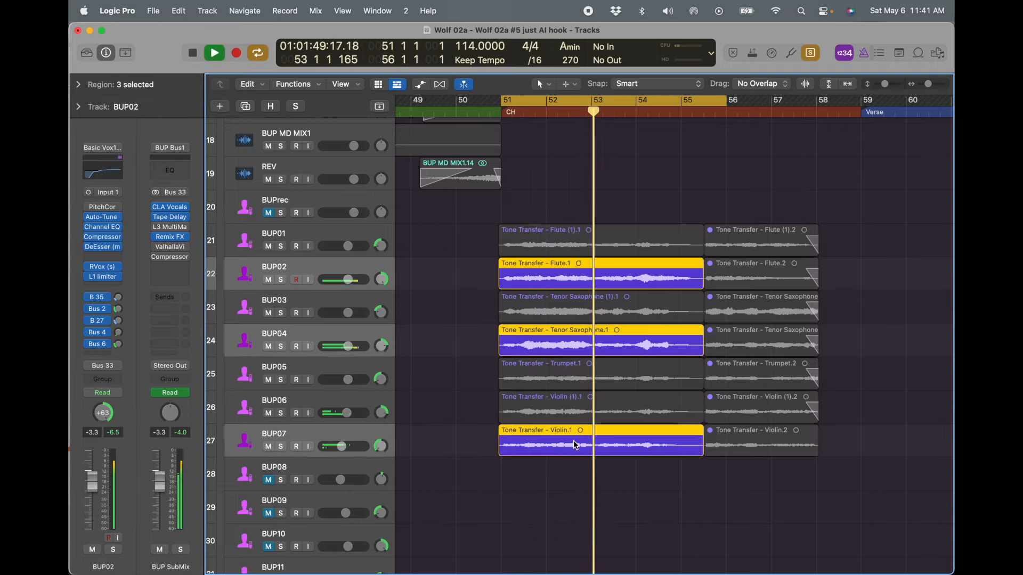
pyautogui.press('space')
pyautogui.keyDown('shift'); pyautogui.click(574, 249); pyautogui.keyUp('shift')
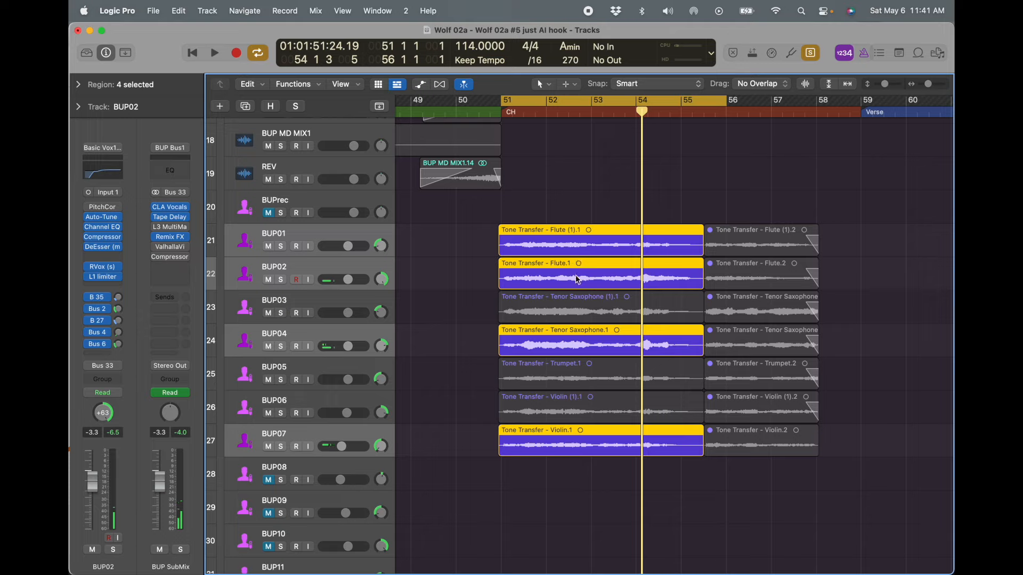
pyautogui.press('space')
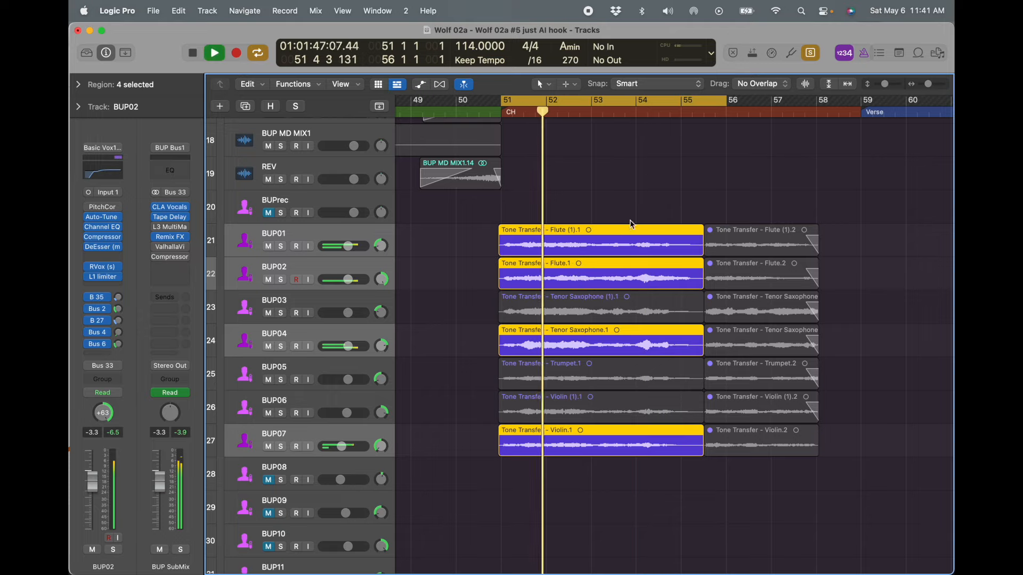
# Step: Add the VOX2#09.26 region on Alien Hook to the soloed blend, play it, and turn solo off
pyautogui.press('z')
pyautogui.press('space')
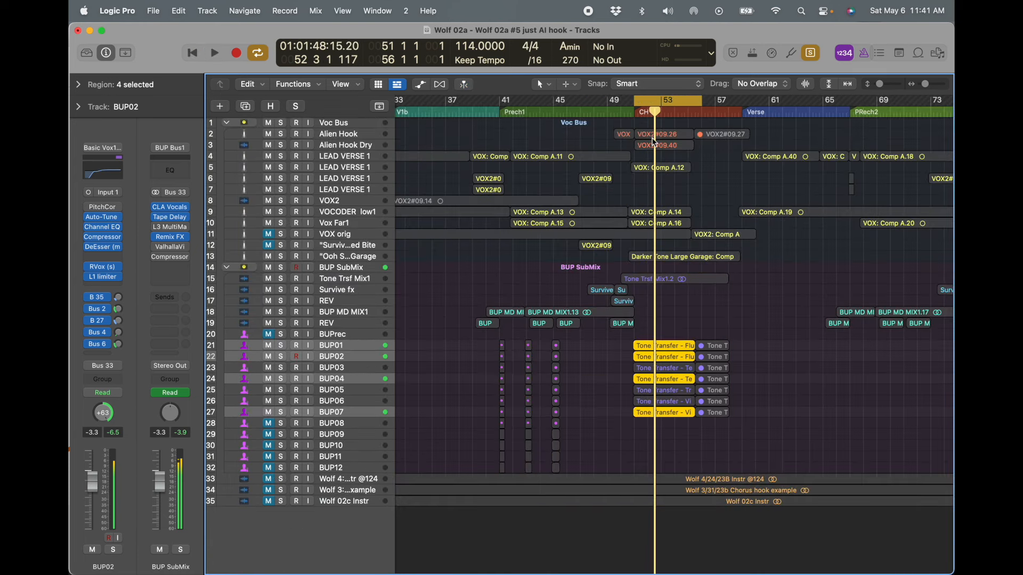
pyautogui.keyDown('shift'); pyautogui.click(654, 139); pyautogui.keyUp('shift')
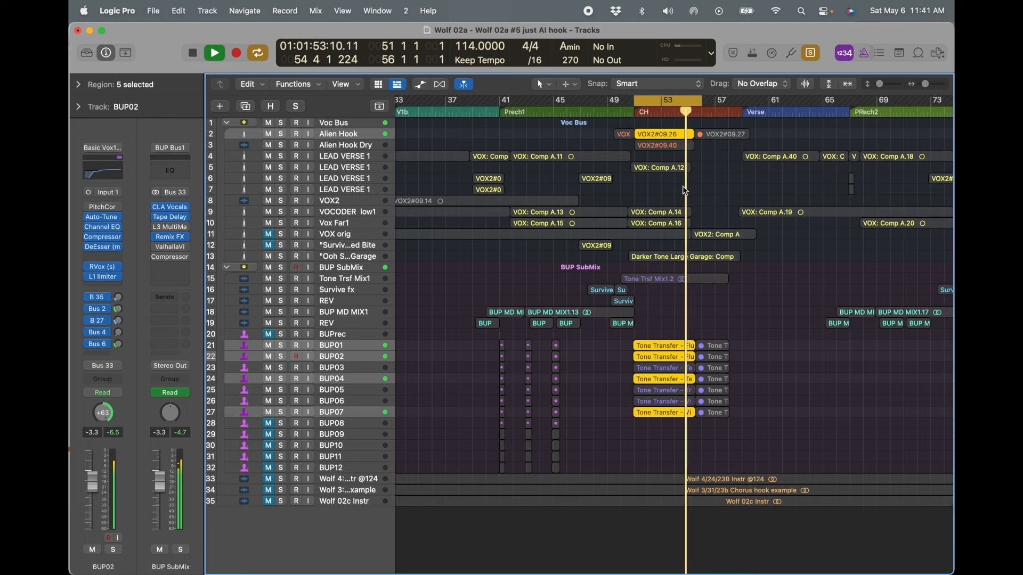
pyautogui.press('space')
pyautogui.hotkey('ctrl', 's')
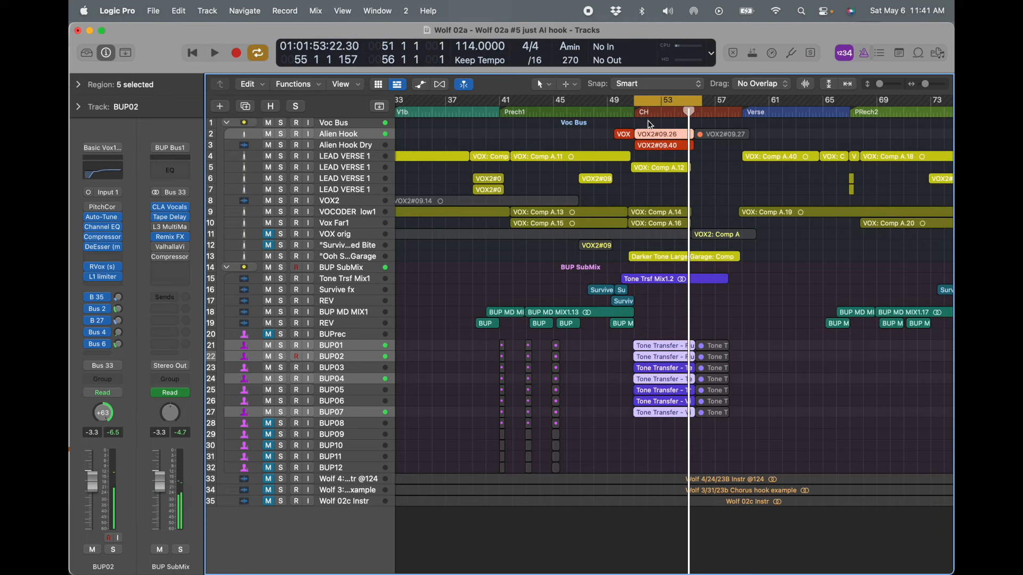
# Step: Mute the VOX2#09.40 region on Alien Hook Dry and play the chorus vocals and all Tone Transfer regions together in solo
pyautogui.click(660, 145)
pyautogui.hotkey('ctrl', 'm')
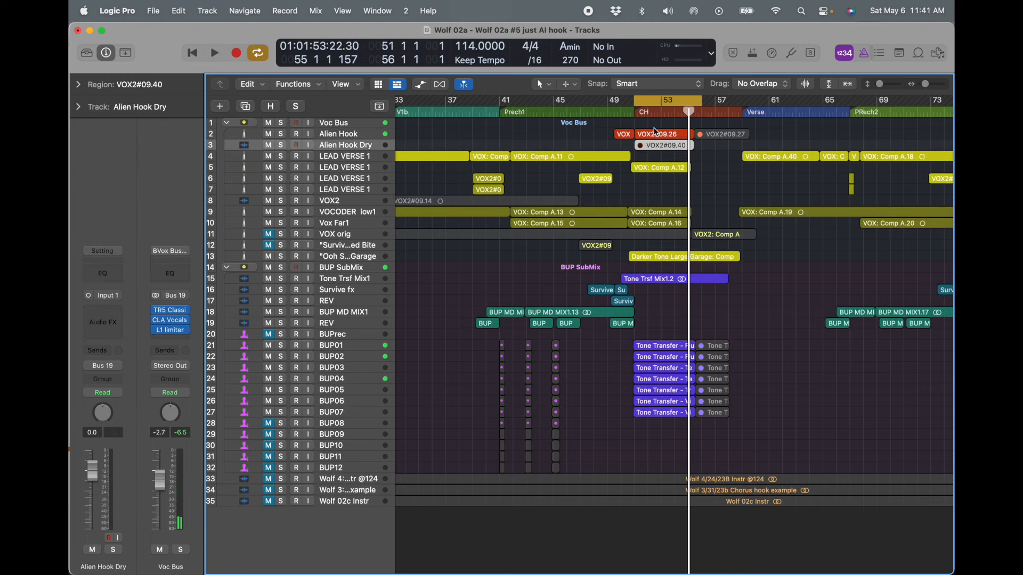
pyautogui.moveTo(654, 123); pyautogui.dragTo(687, 448)
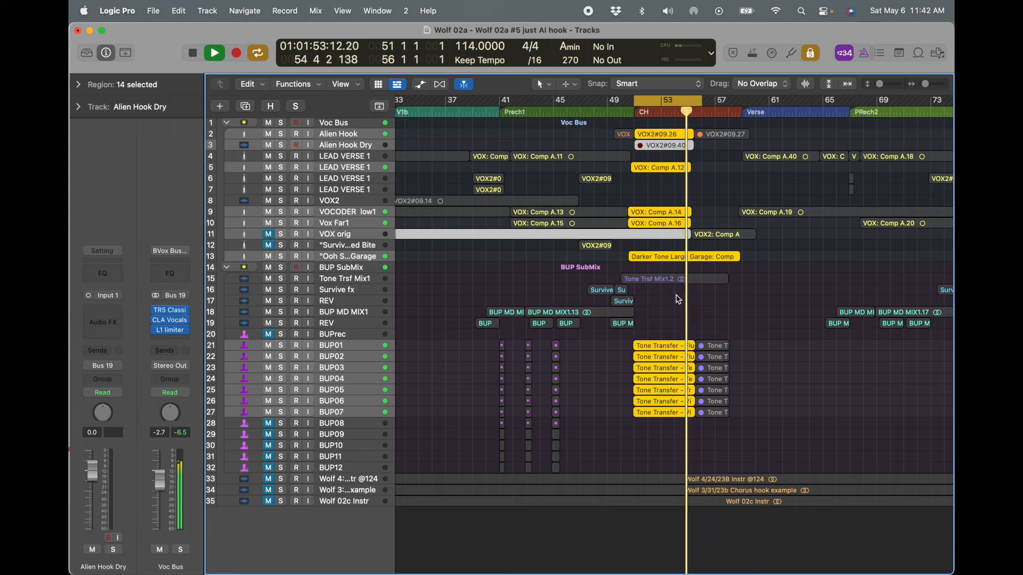
pyautogui.press('space')
pyautogui.hotkey('ctrl', 's')
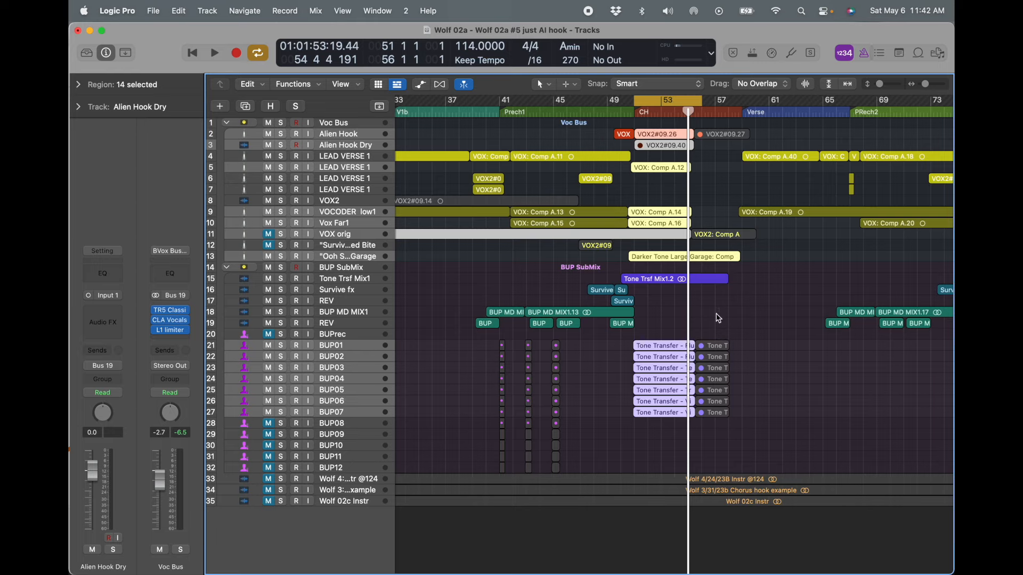
pyautogui.hotkey('ctrl', 's')
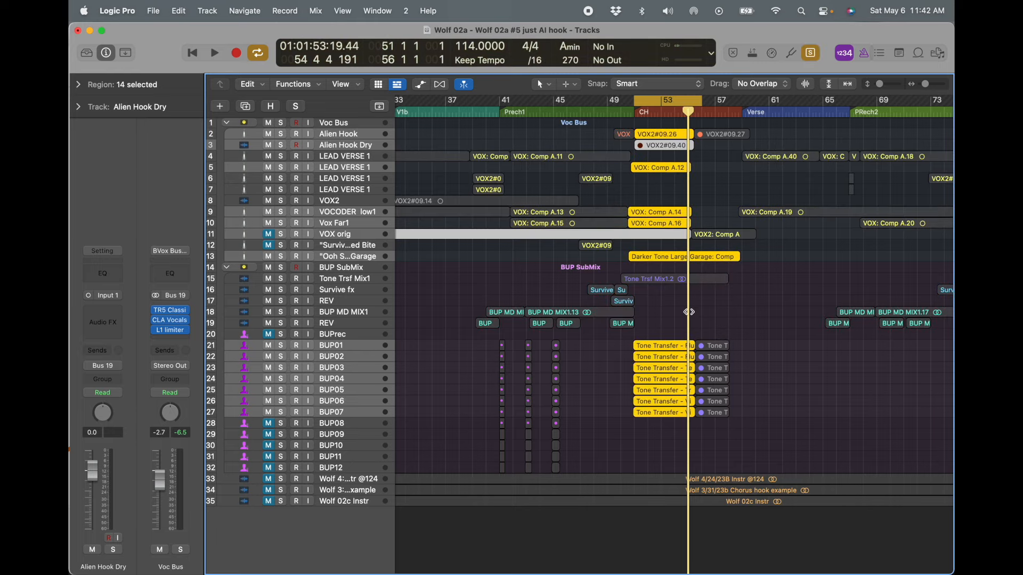
pyautogui.hotkey('ctrl', 's')
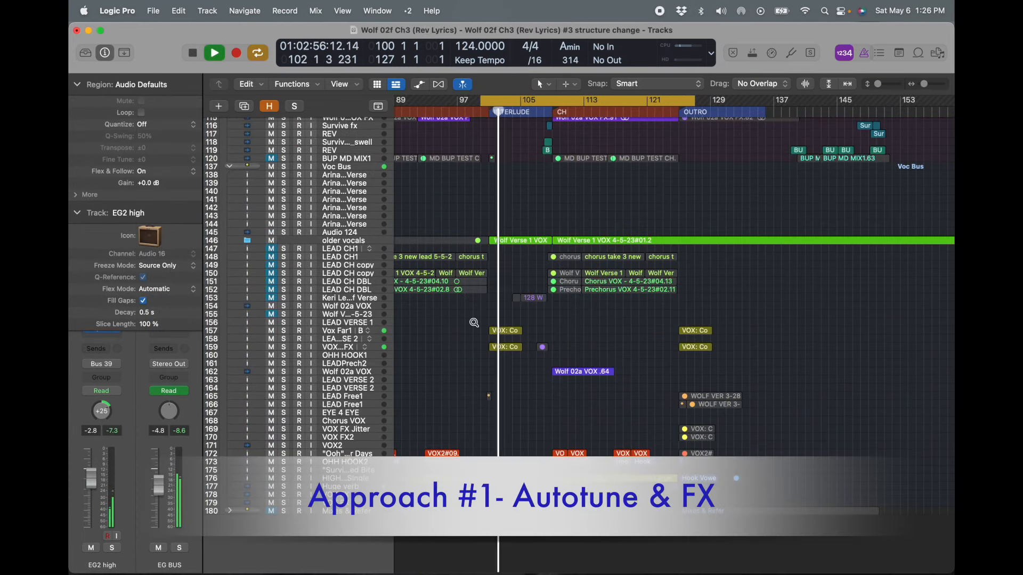
# Step: Examine the interlude regions on Vox Far1 and VOX Trem FX and the chorus regions on Tone Trsf Mix1 and Wolf 02a VOX FX during playback
pyautogui.moveTo(474, 323); pyautogui.dragTo(545, 368)
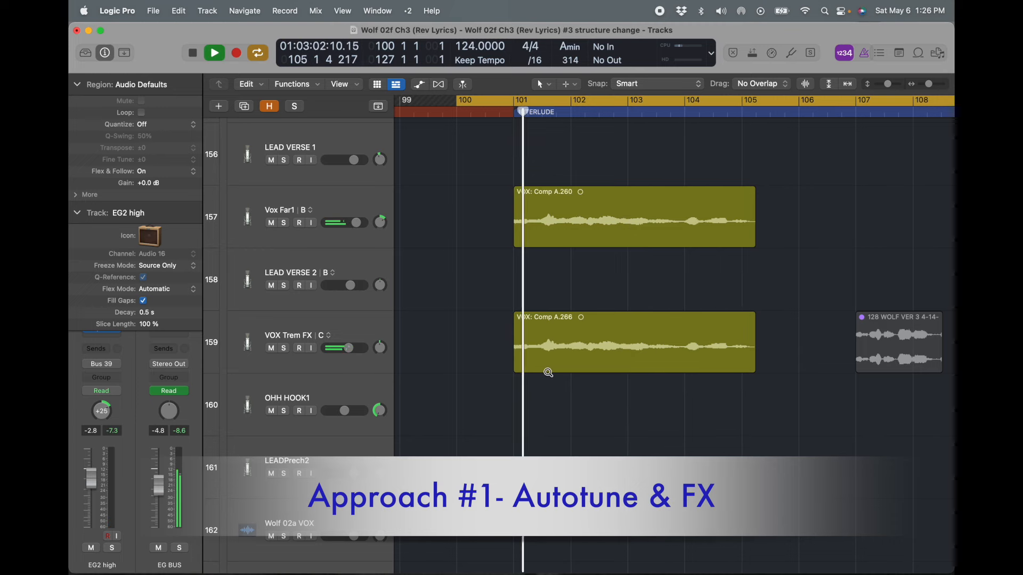
pyautogui.keyDown('ctrl'); pyautogui.keyDown('alt'); pyautogui.click(548, 371); pyautogui.keyUp('alt'); pyautogui.keyUp('ctrl')
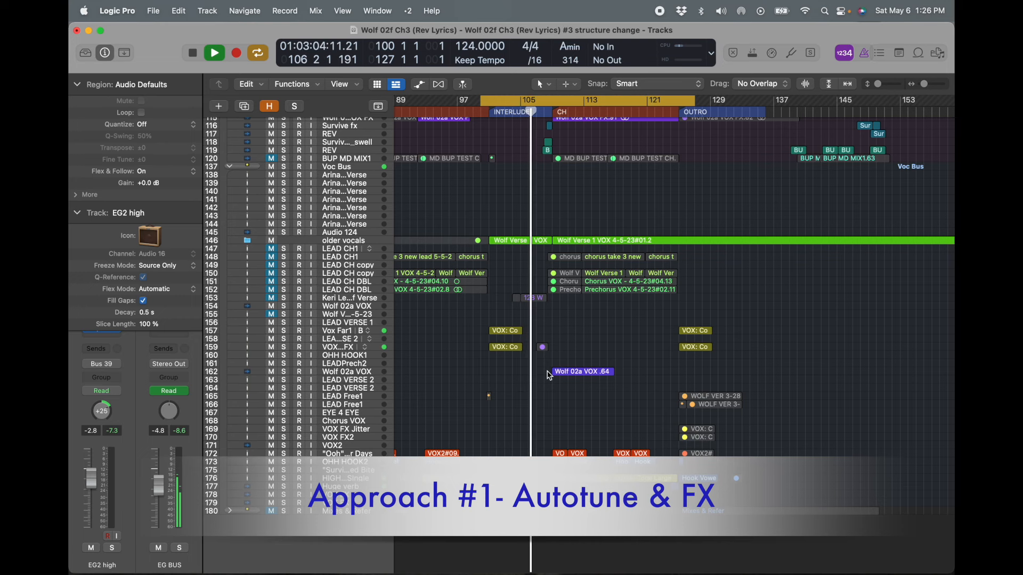
pyautogui.scroll(5, 550, 375)
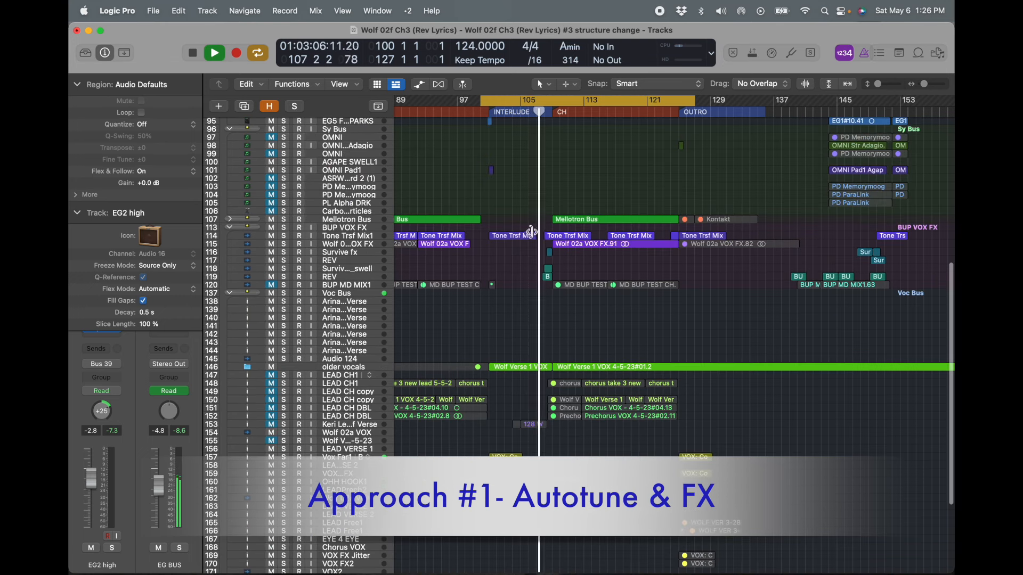
pyautogui.keyDown('ctrl'); pyautogui.keyDown('alt'); pyautogui.moveTo(532, 220); pyautogui.dragTo(659, 279); pyautogui.keyUp('alt'); pyautogui.keyUp('ctrl')
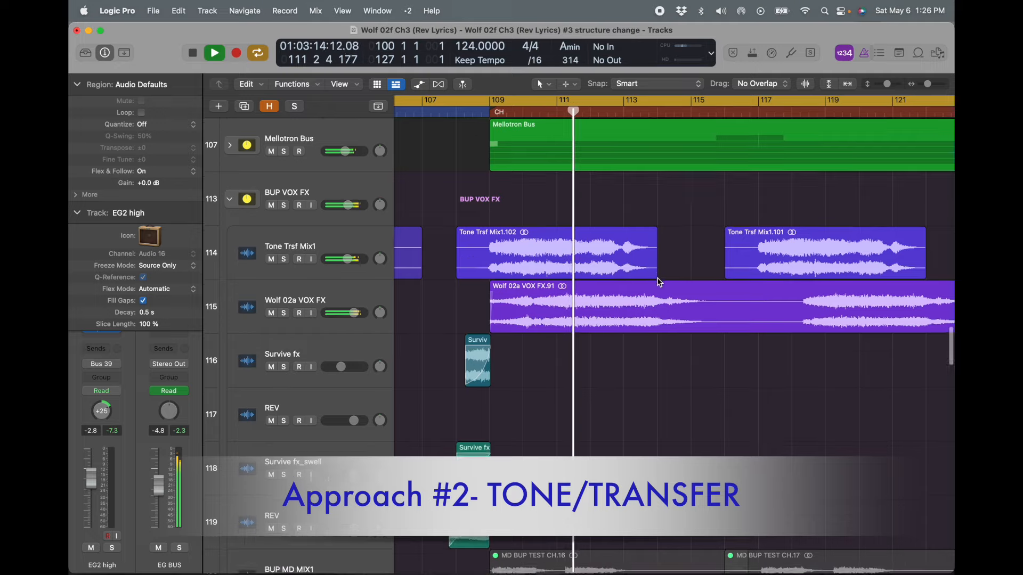
pyautogui.scroll(-5, 659, 282)
pyautogui.scroll(-3, 659, 282)
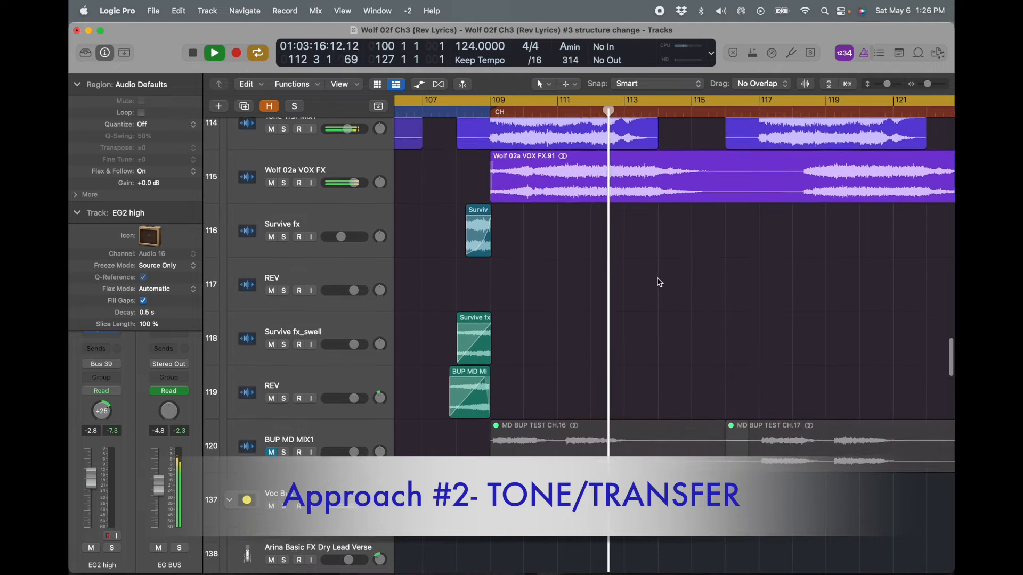
pyautogui.scroll(-2, 659, 282)
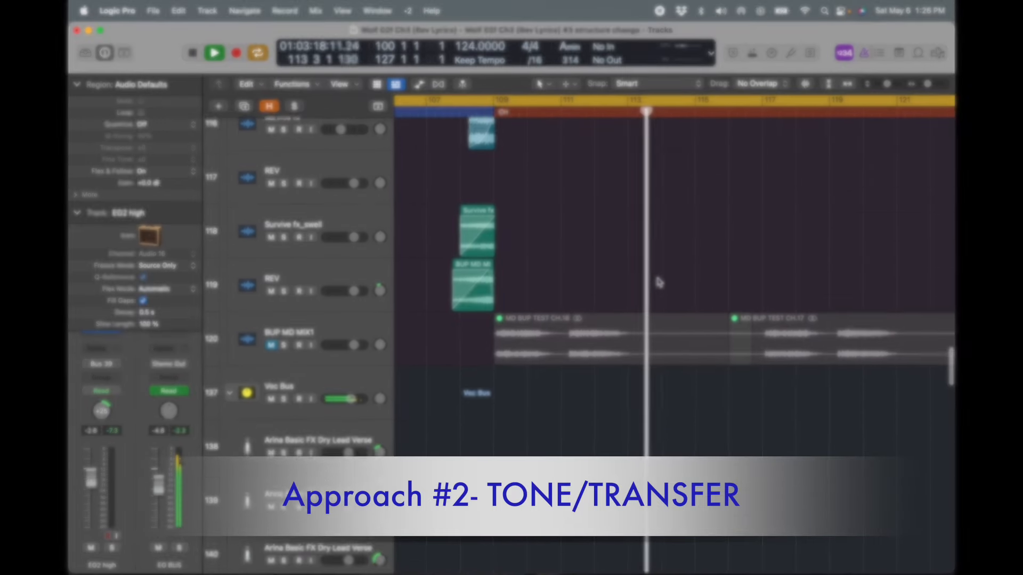